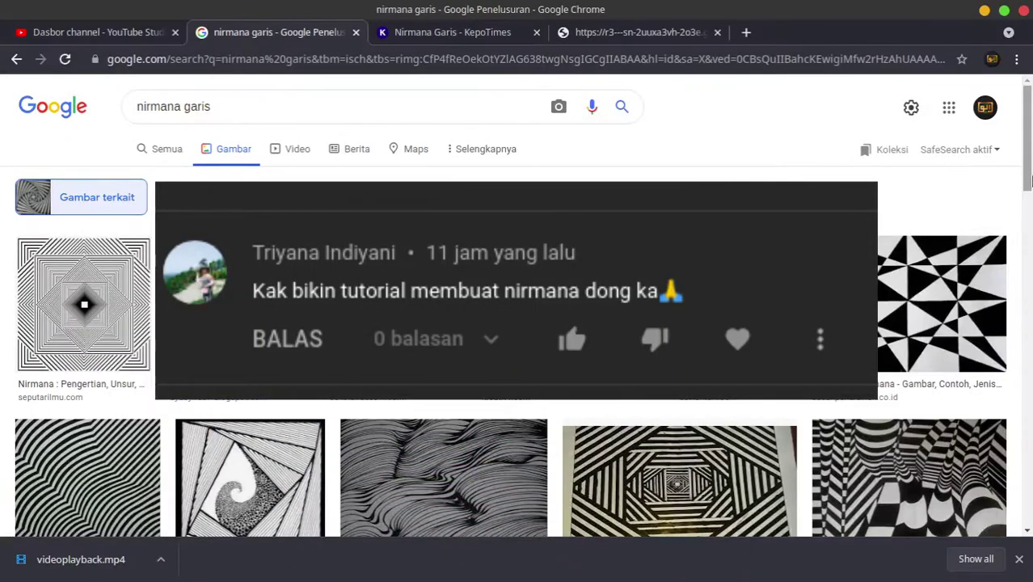
# - Scroll down through the Google Images 'nirmana garis' results for more line-art examples
pyautogui.scroll(-5, 843, 324)
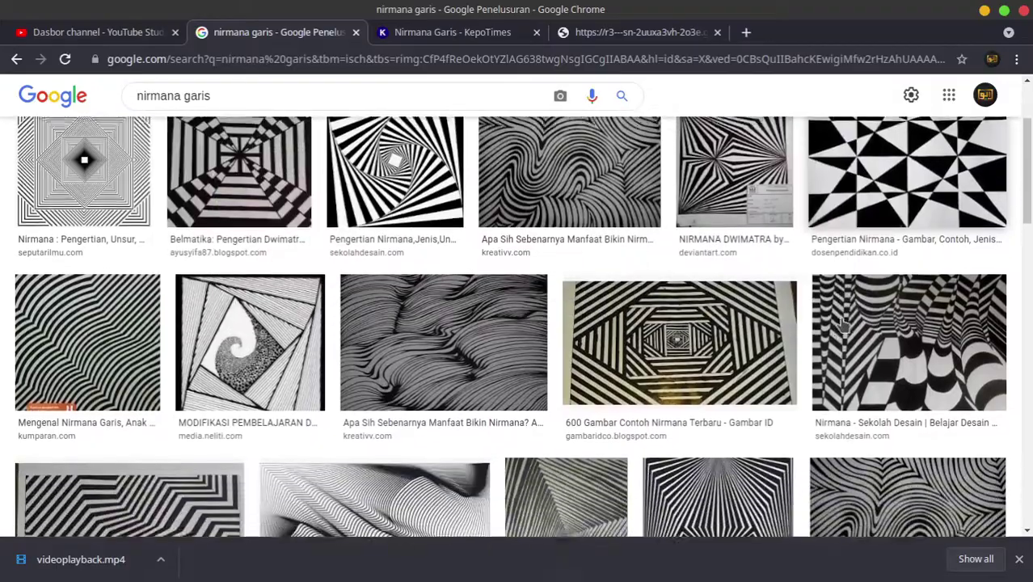
pyautogui.scroll(-6, 843, 323)
pyautogui.scroll(-4, 843, 323)
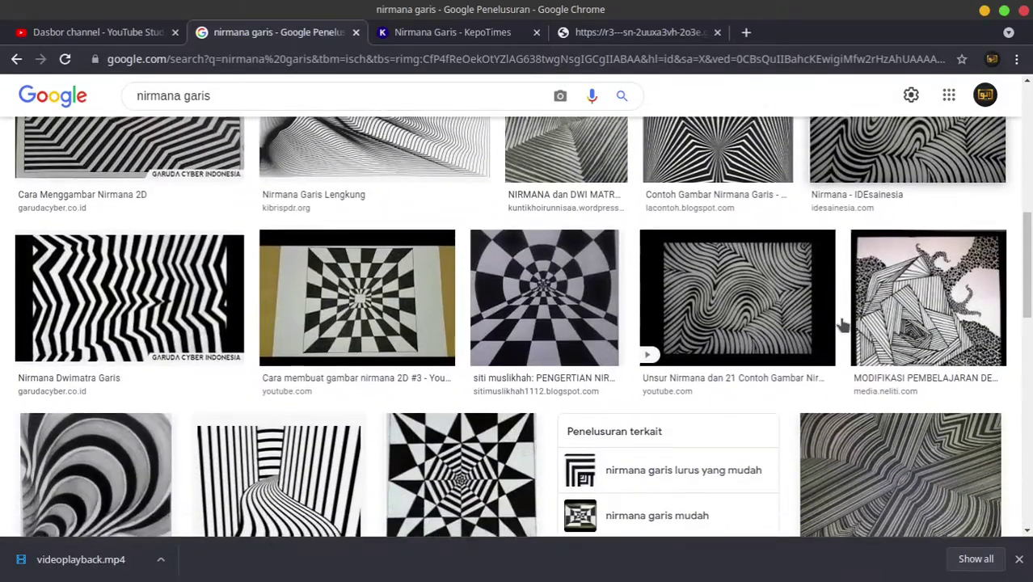
pyautogui.scroll(-3, 844, 323)
pyautogui.scroll(-4, 843, 324)
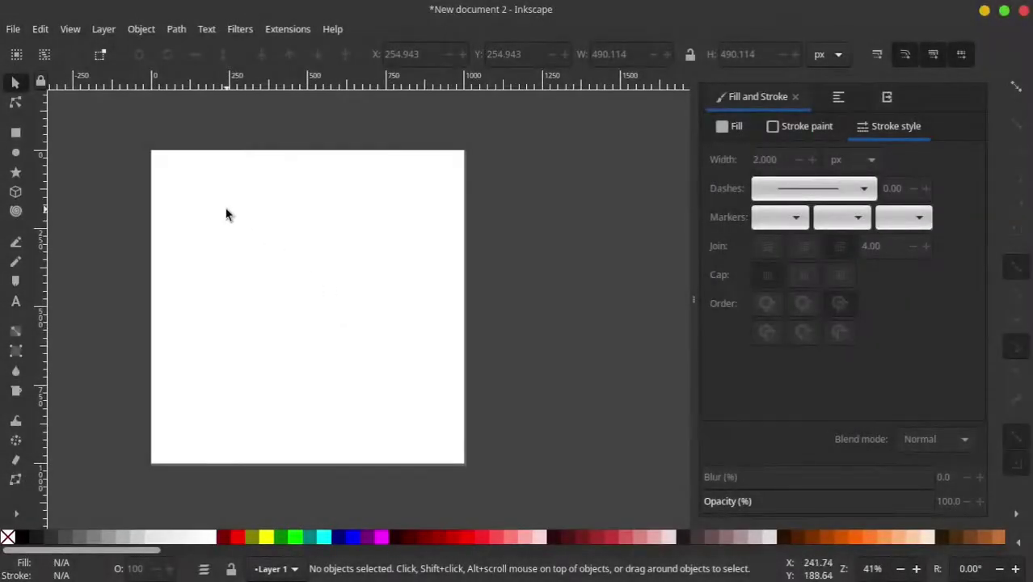
# - Draw a square outline with the Rectangle tool and move it toward the page centre
pyautogui.click(17, 133)
pyautogui.moveTo(249, 247); pyautogui.dragTo(282, 299)
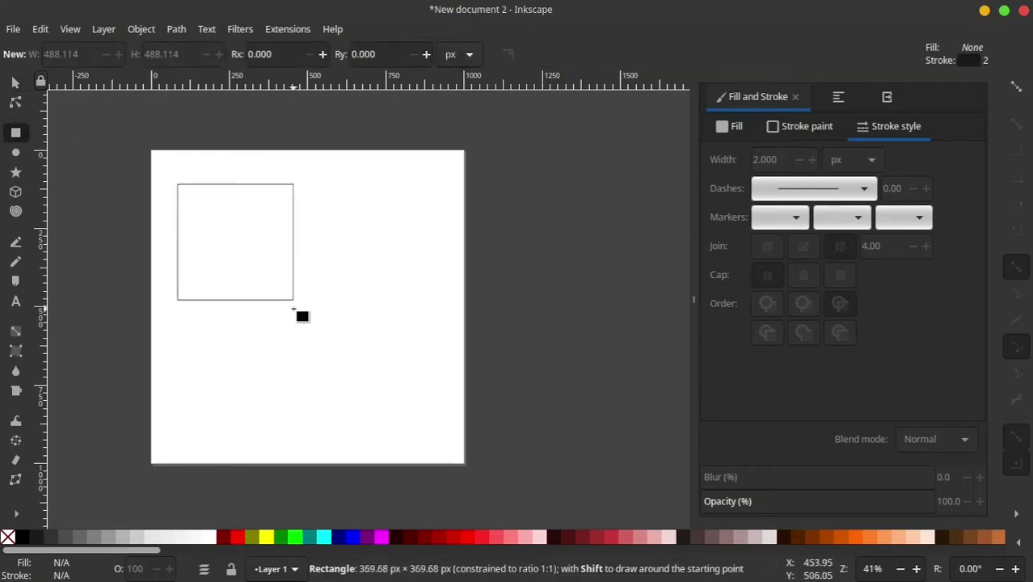
pyautogui.moveTo(282, 299); pyautogui.dragTo(301, 309)
pyautogui.click(14, 82)
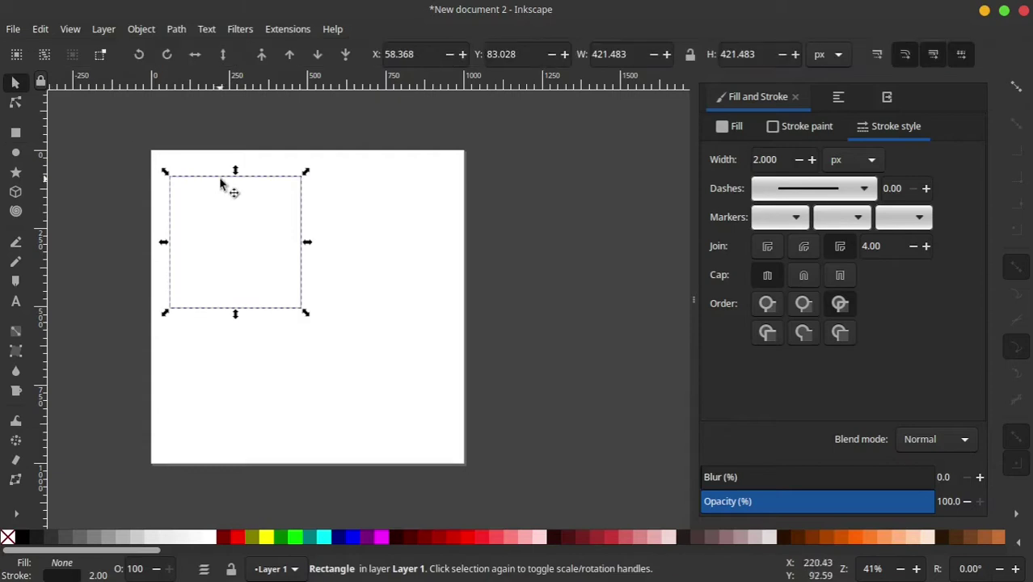
pyautogui.moveTo(244, 185); pyautogui.dragTo(339, 240)
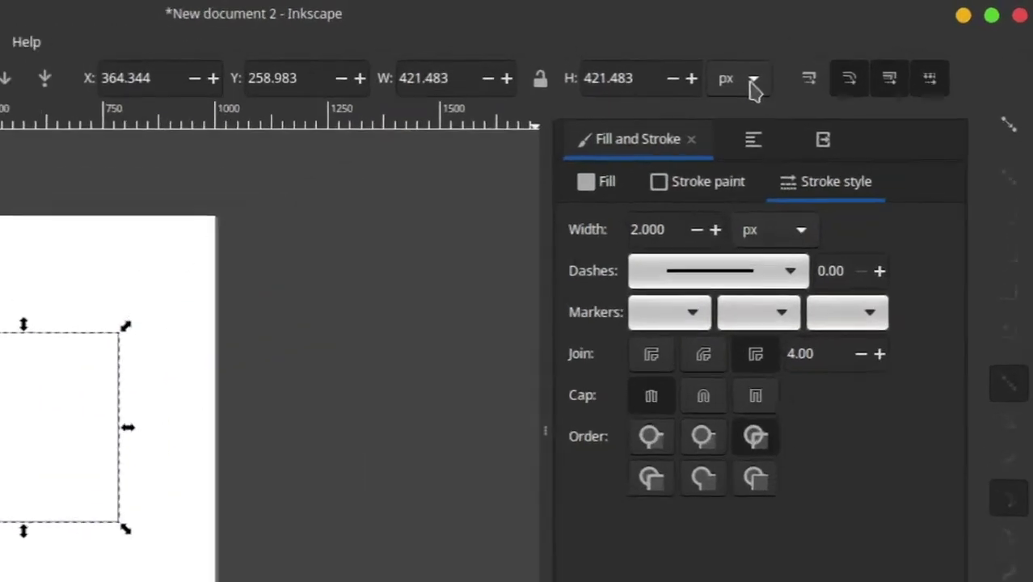
# - Lock width and height, resize the square to 200 × 200 px, and nudge it lower
pyautogui.click(824, 55)
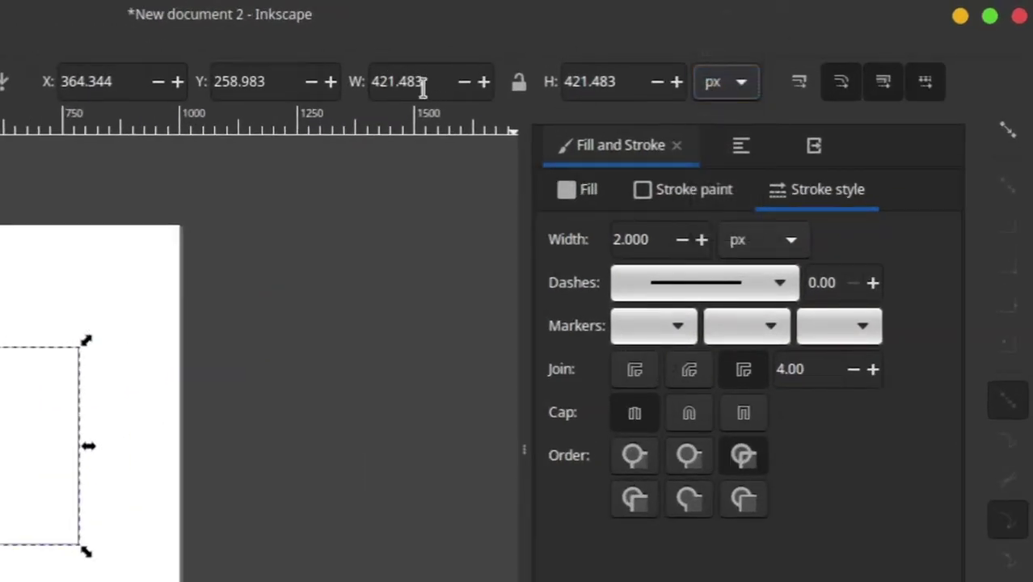
pyautogui.moveTo(422, 87); pyautogui.dragTo(344, 88)
pyautogui.click(522, 88)
pyautogui.write('200')
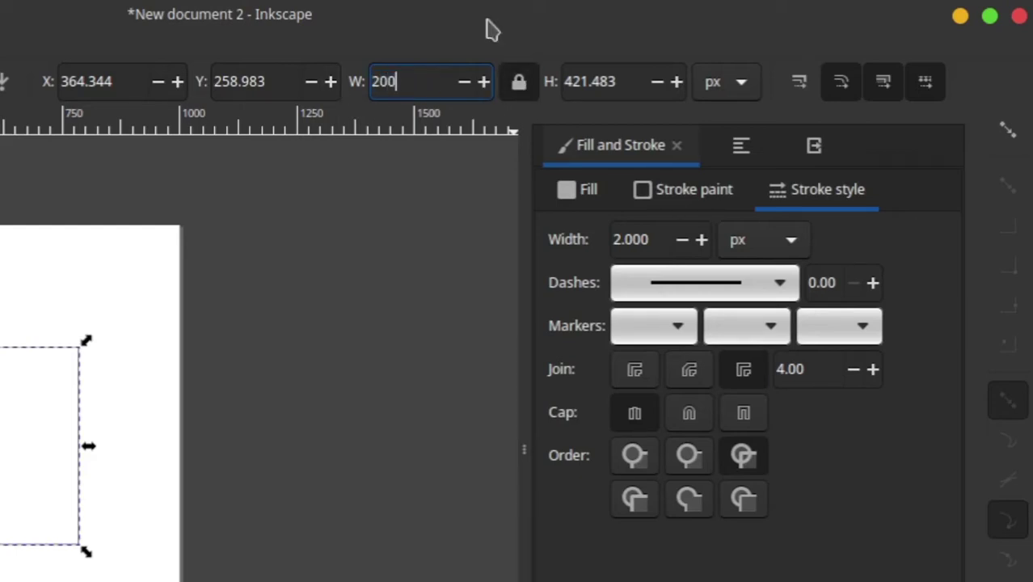
pyautogui.press('Return')
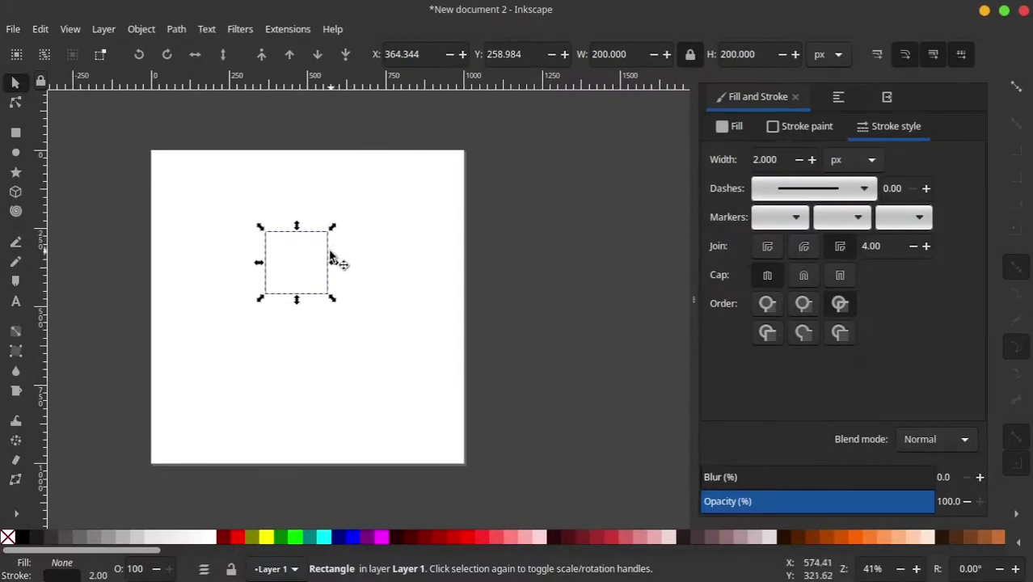
pyautogui.moveTo(329, 257); pyautogui.dragTo(339, 296)
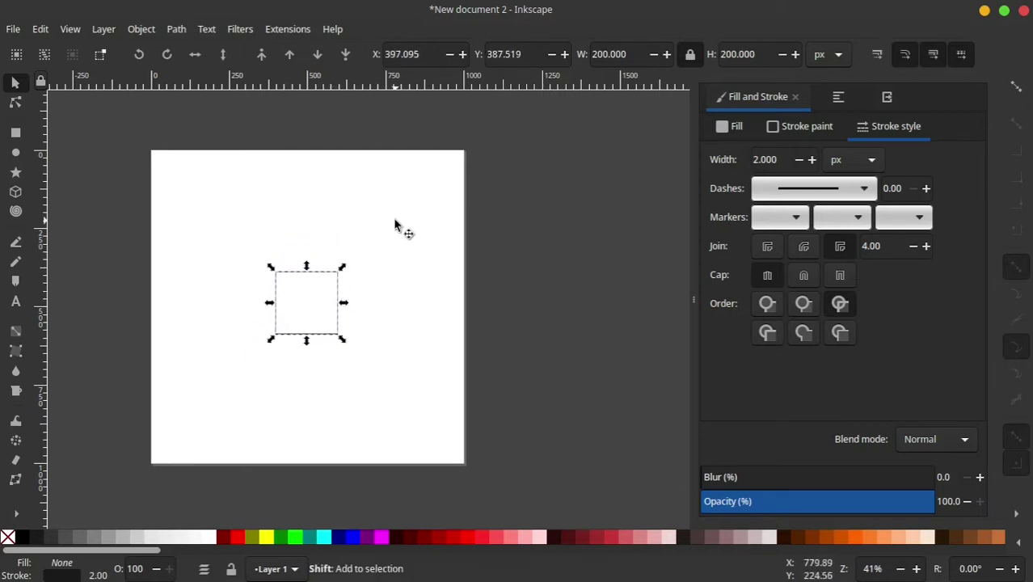
pyautogui.click(309, 306)
pyautogui.keyDown('ctrl'); pyautogui.scroll(3, 308, 307); pyautogui.keyUp('ctrl')
# - Select the square and open the Object > Transform dialog on its Scale tab
pyautogui.keyDown('ctrl'); pyautogui.scroll(1, 291, 306); pyautogui.keyUp('ctrl')
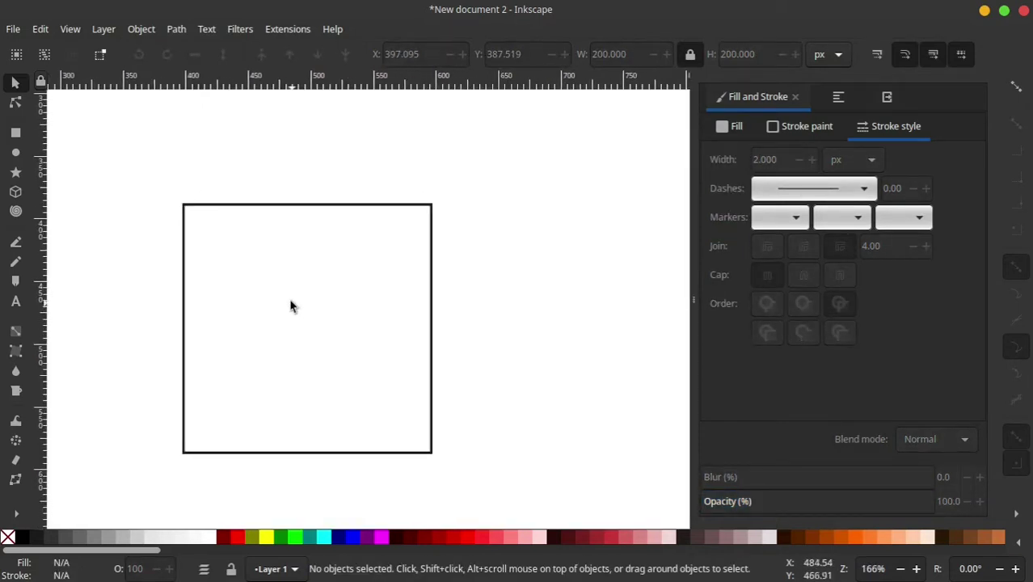
pyautogui.scroll(-1, 296, 273)
pyautogui.click(322, 194)
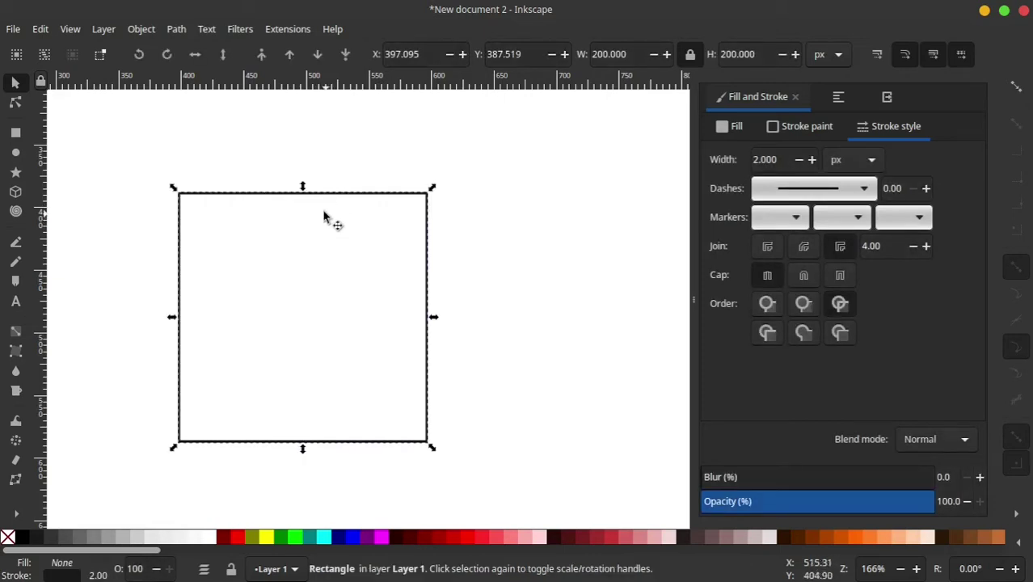
pyautogui.click(141, 30)
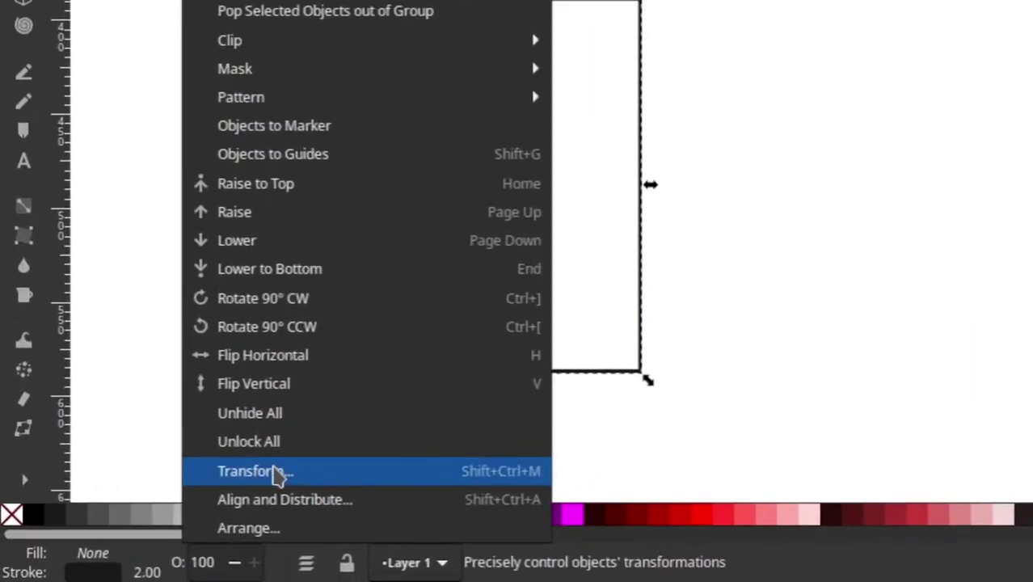
pyautogui.click(275, 472)
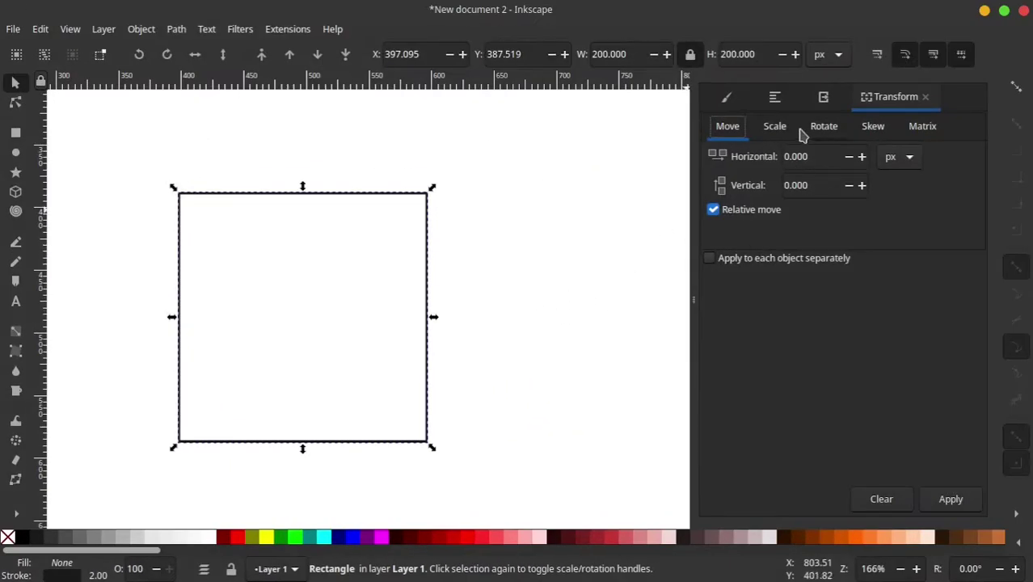
pyautogui.click(776, 129)
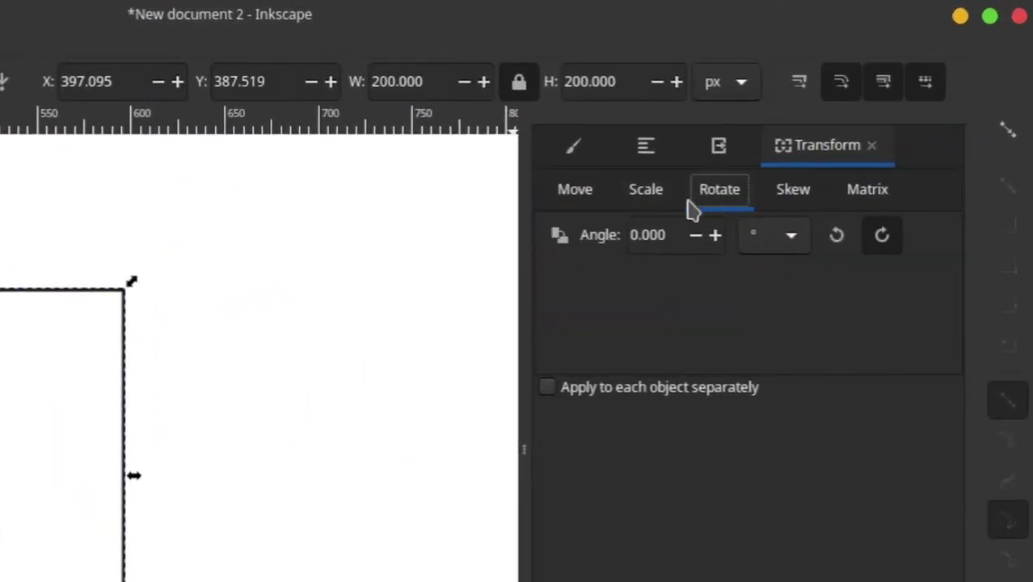
pyautogui.click(720, 194)
pyautogui.click(645, 190)
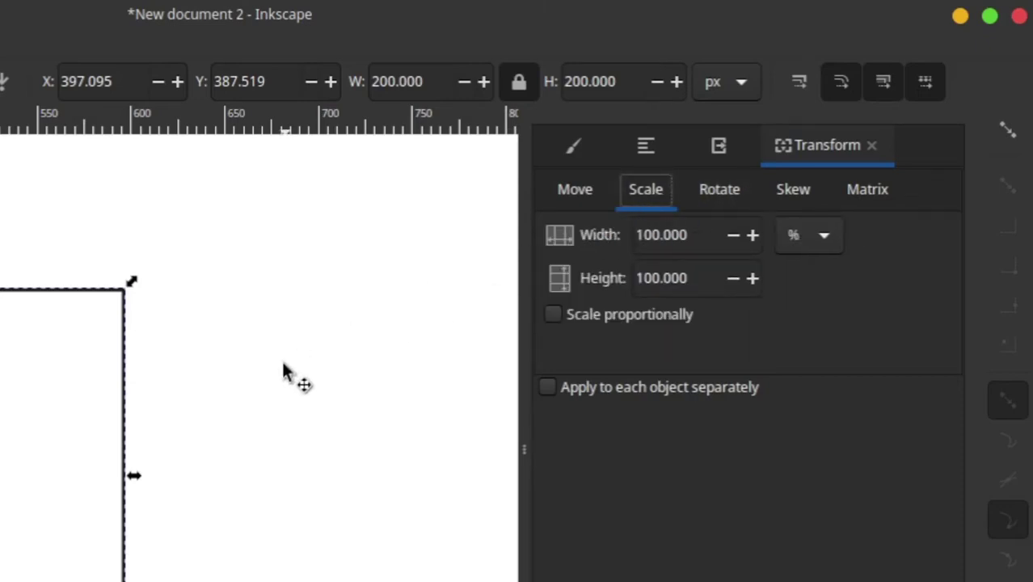
# - Duplicate the square in place on top of the original
pyautogui.click(143, 374)
pyautogui.click(123, 362)
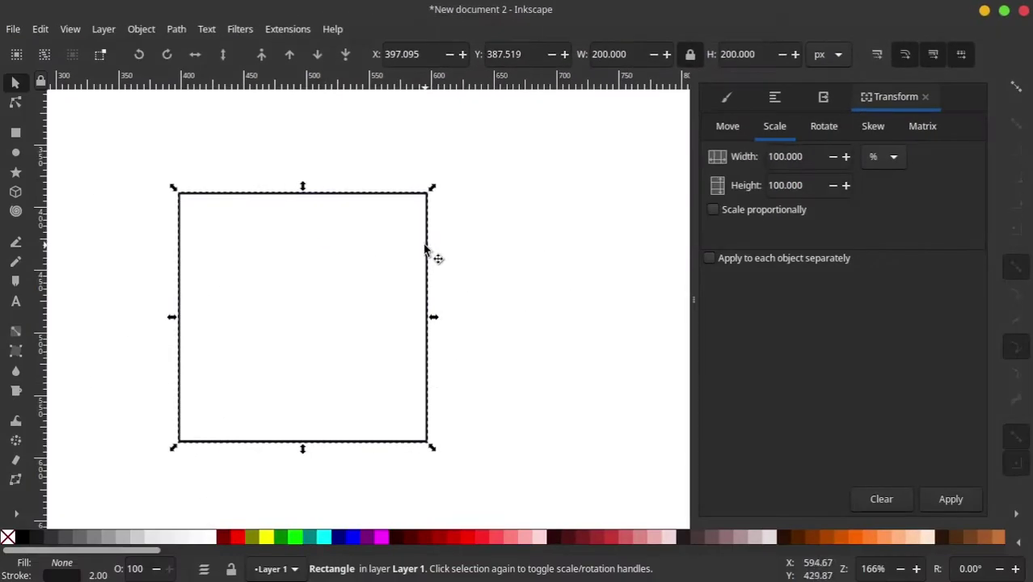
pyautogui.rightClick(426, 250)
pyautogui.click(480, 245)
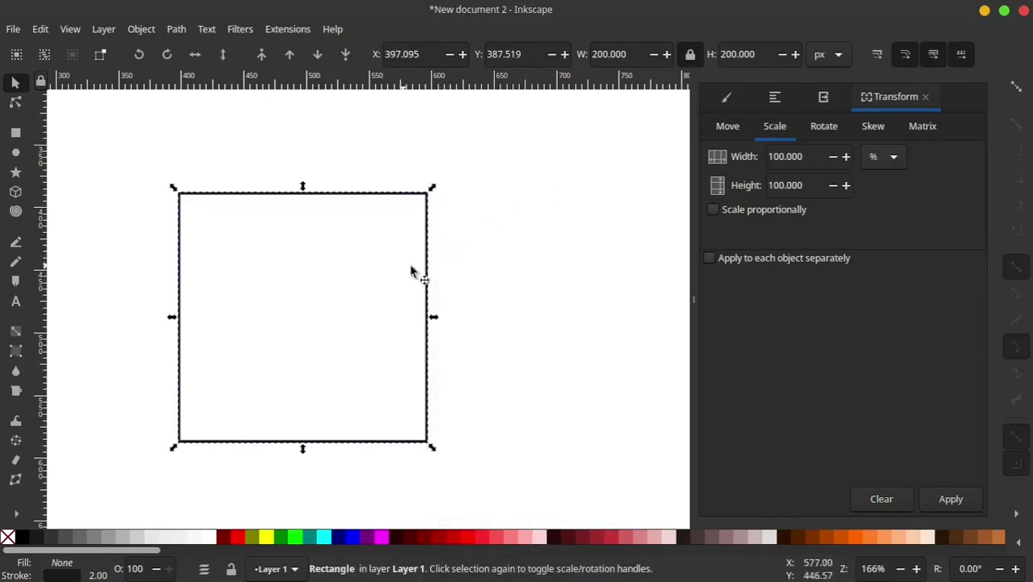
# - Scale the duplicate to 90% (180 × 180 px) and rotate it 6.7° inside the original
pyautogui.moveTo(411, 271); pyautogui.dragTo(410, 324)
pyautogui.hotkey('ctrl', 'z')
pyautogui.write('90')
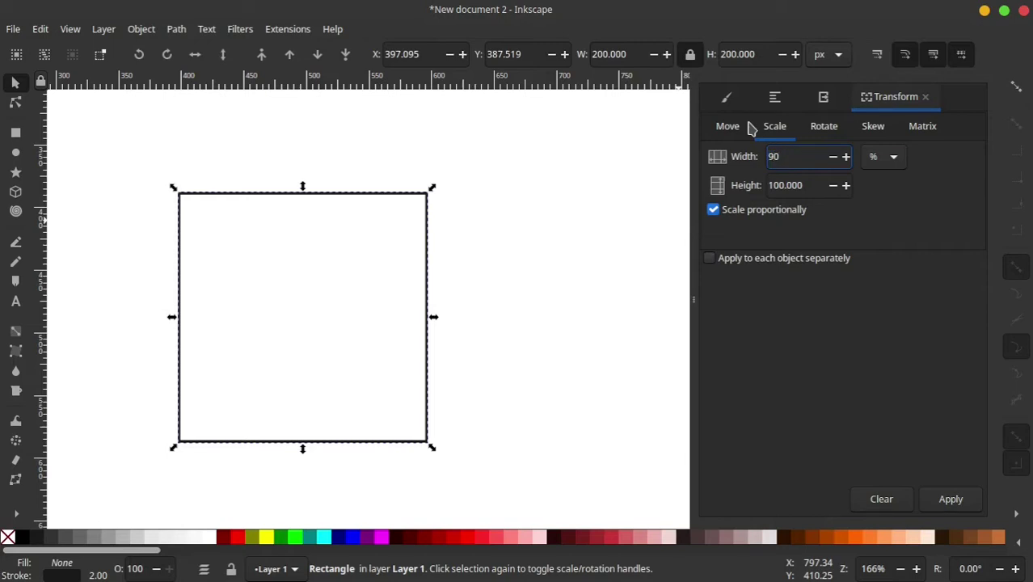
pyautogui.press('Return')
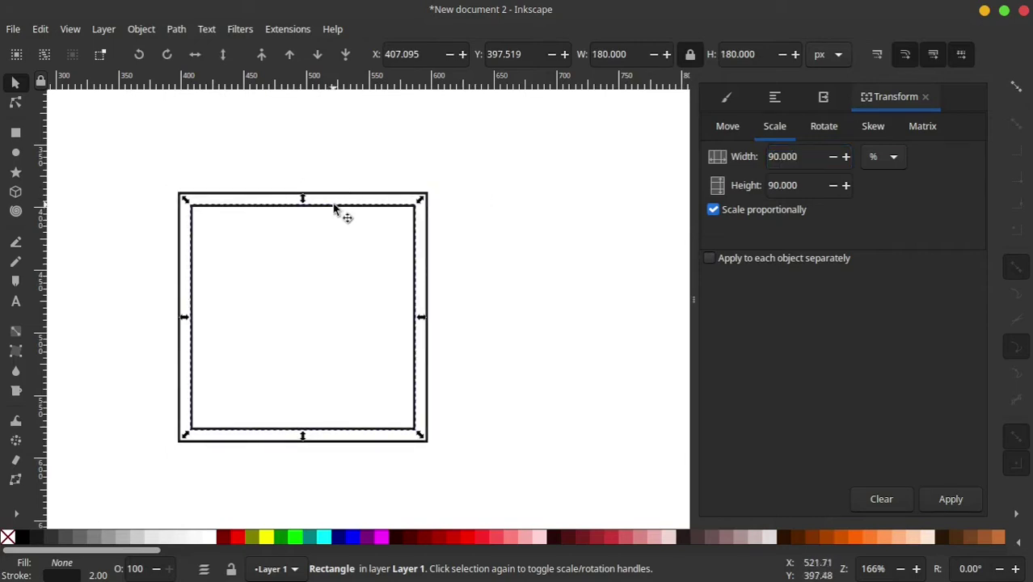
pyautogui.click(824, 127)
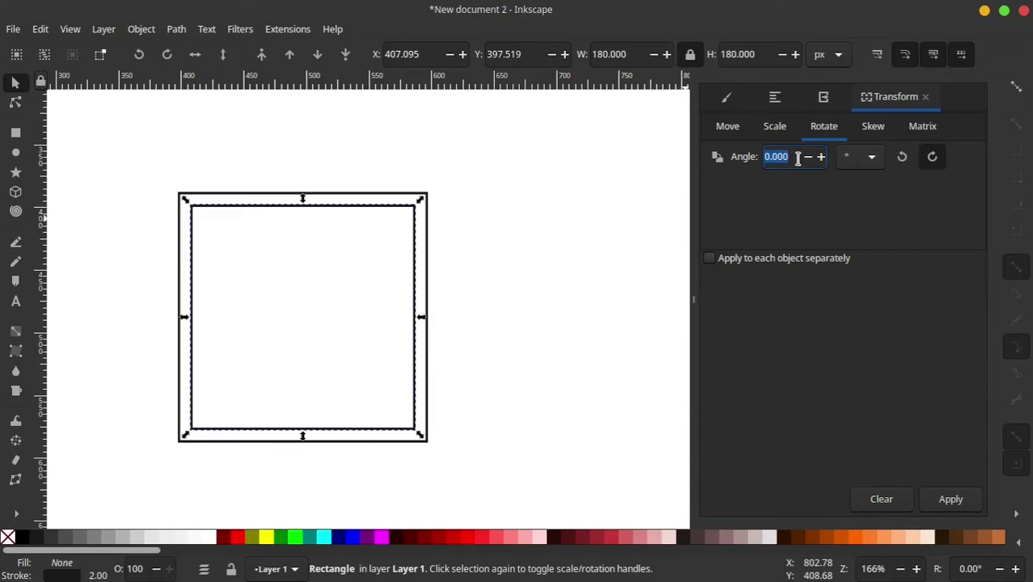
pyautogui.write('6.7')
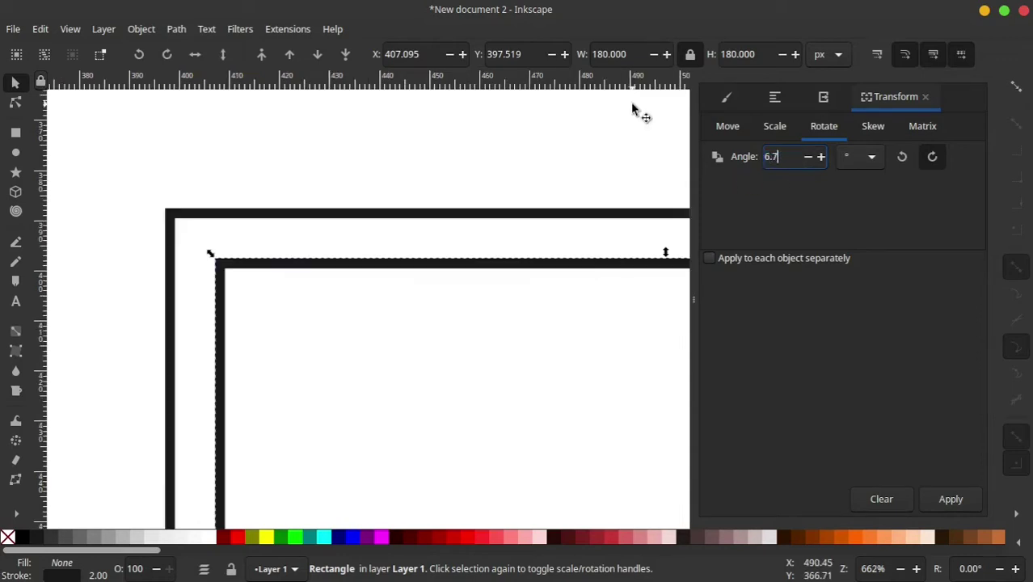
pyautogui.press('Return')
pyautogui.scroll(1, 276, 210)
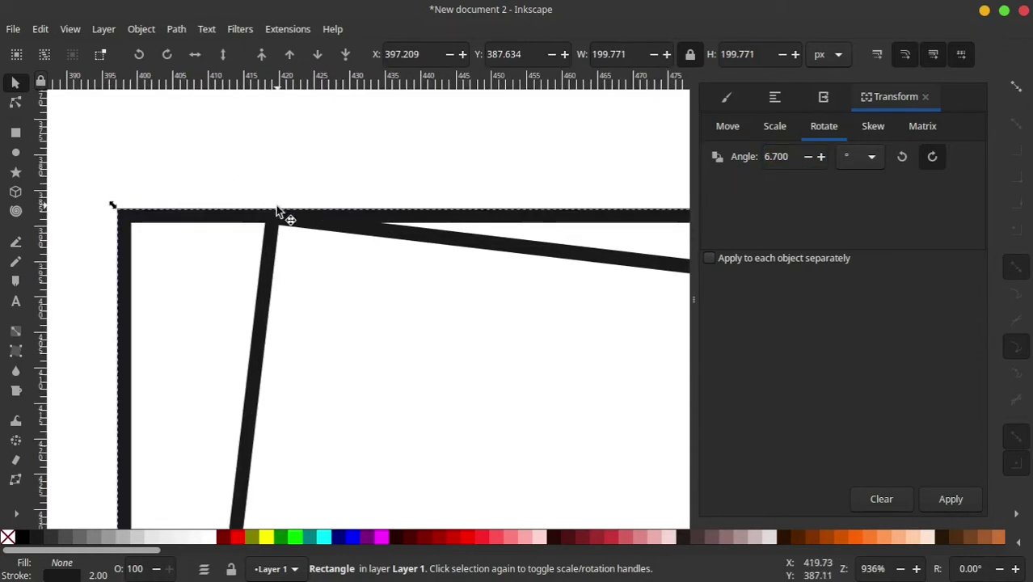
pyautogui.scroll(1, 277, 211)
pyautogui.scroll(2, 277, 212)
pyautogui.scroll(3, 283, 214)
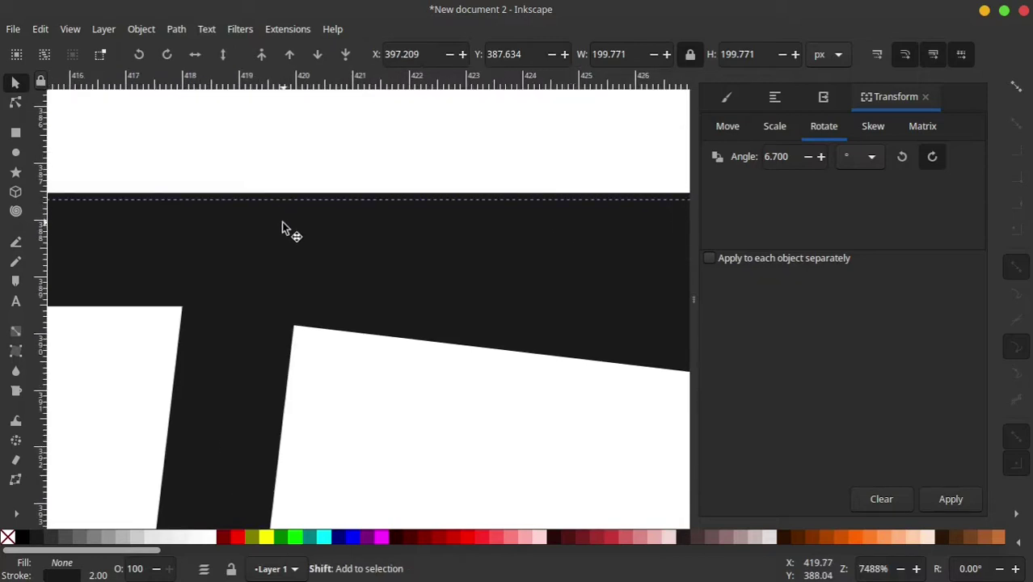
pyautogui.scroll(-1, 281, 221)
pyautogui.scroll(-4, 281, 221)
pyautogui.scroll(-2, 280, 226)
pyautogui.scroll(-1, 243, 219)
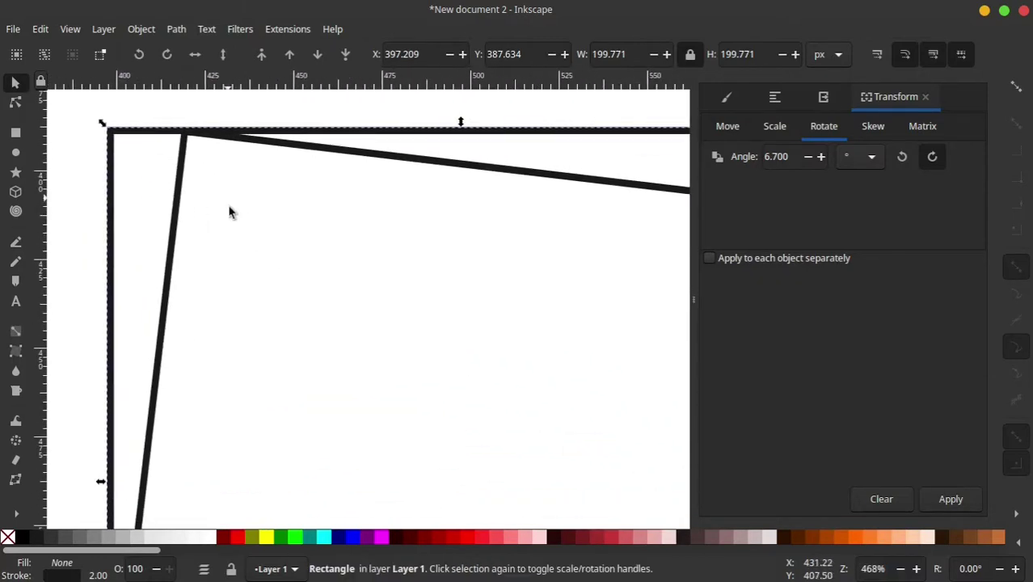
pyautogui.scroll(-2, 243, 229)
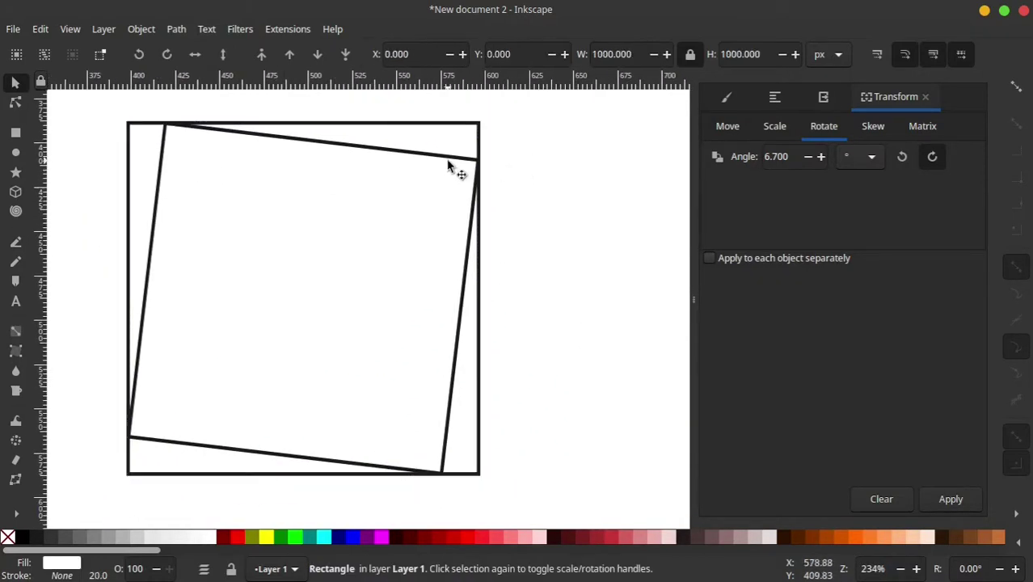
pyautogui.hscroll(-1, 424, 166)
pyautogui.hscroll(-1, 447, 168)
pyautogui.scroll(-1, 467, 165)
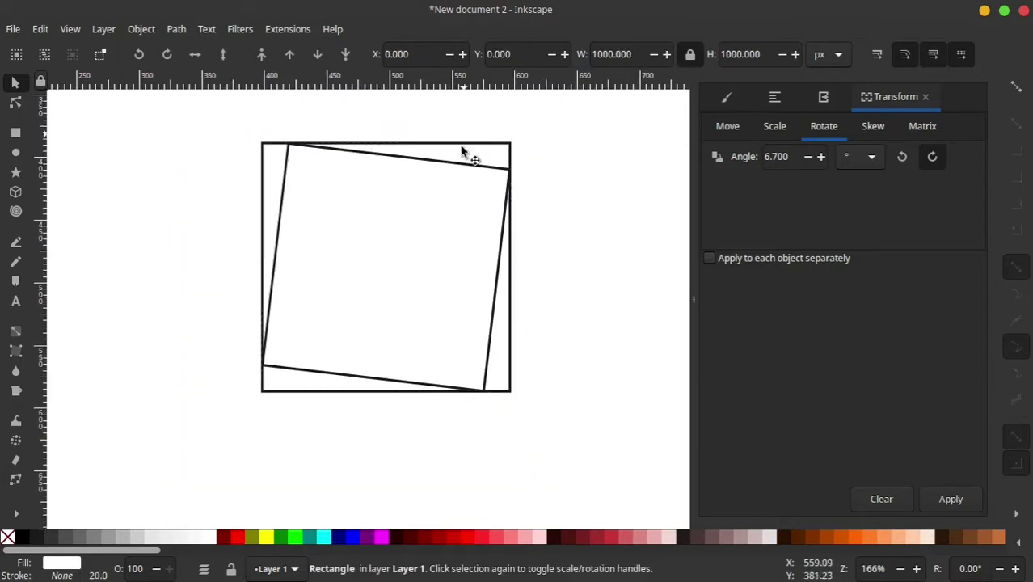
pyautogui.hscroll(1, 469, 173)
pyautogui.scroll(1, 465, 182)
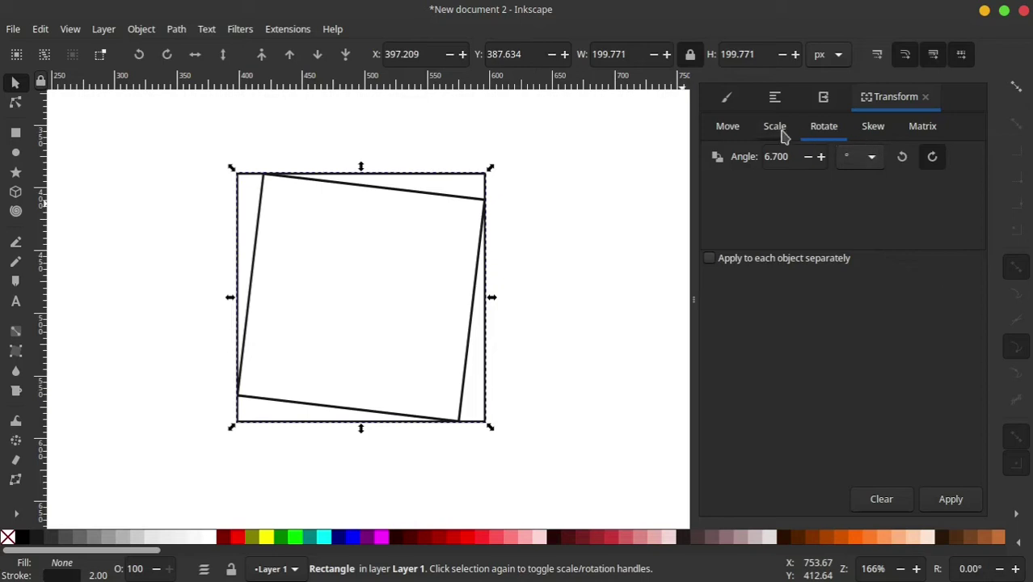
# - Duplicate the rotated square and apply 6.7° rotation and 90% scale to the new copies
pyautogui.rightClick(469, 204)
pyautogui.click(524, 242)
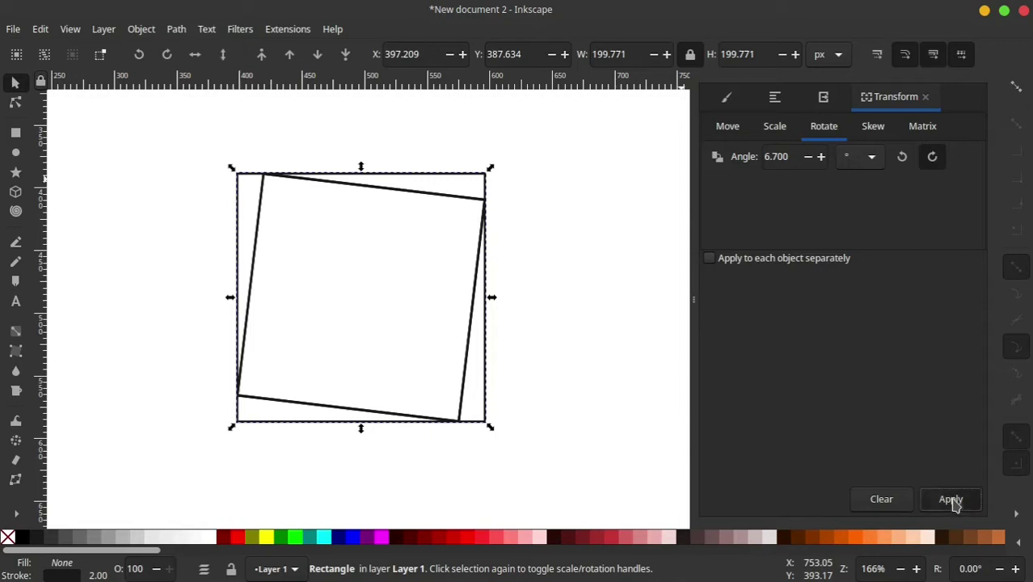
pyautogui.click(952, 501)
pyautogui.click(777, 131)
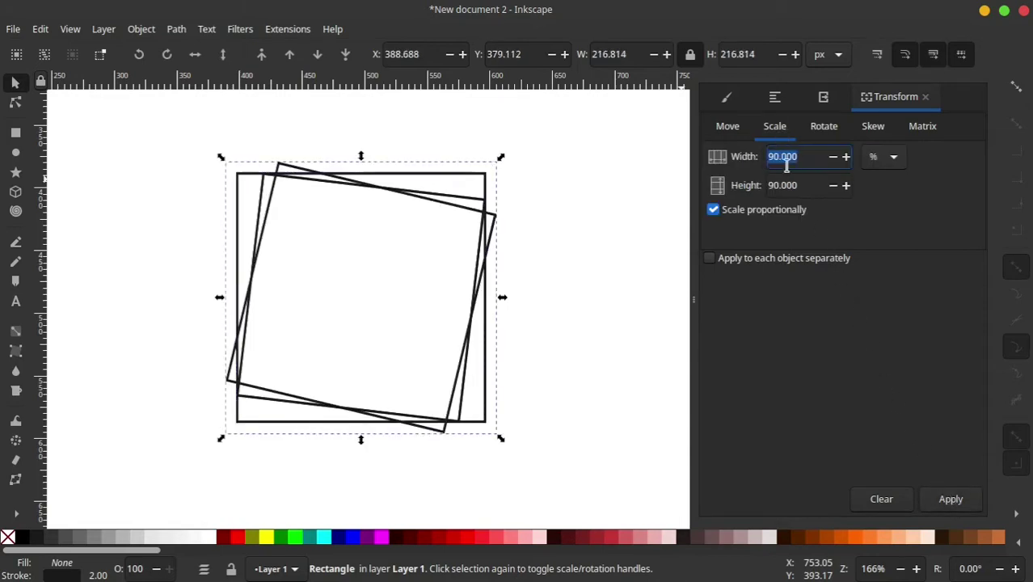
pyautogui.click(951, 500)
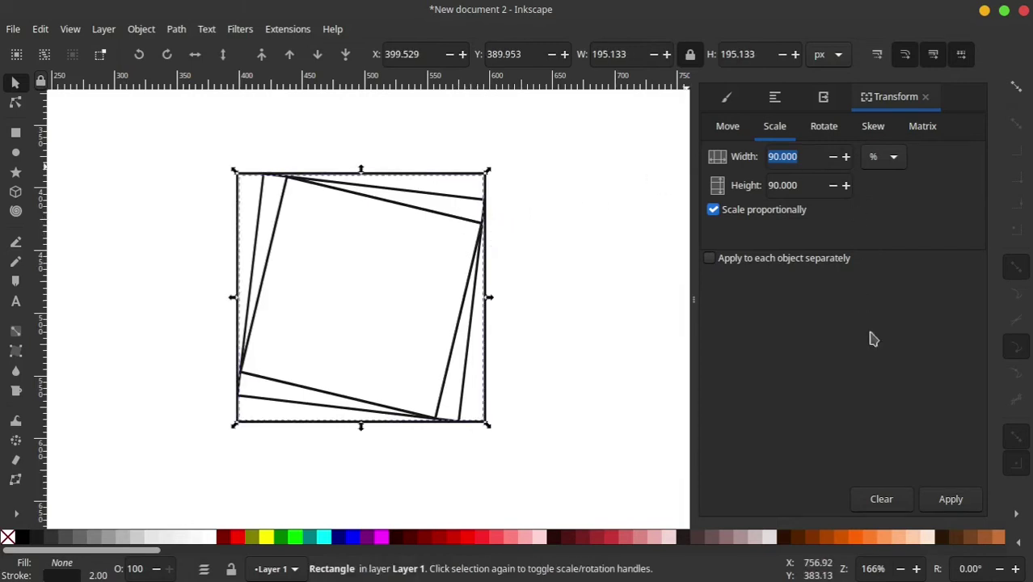
pyautogui.click(952, 500)
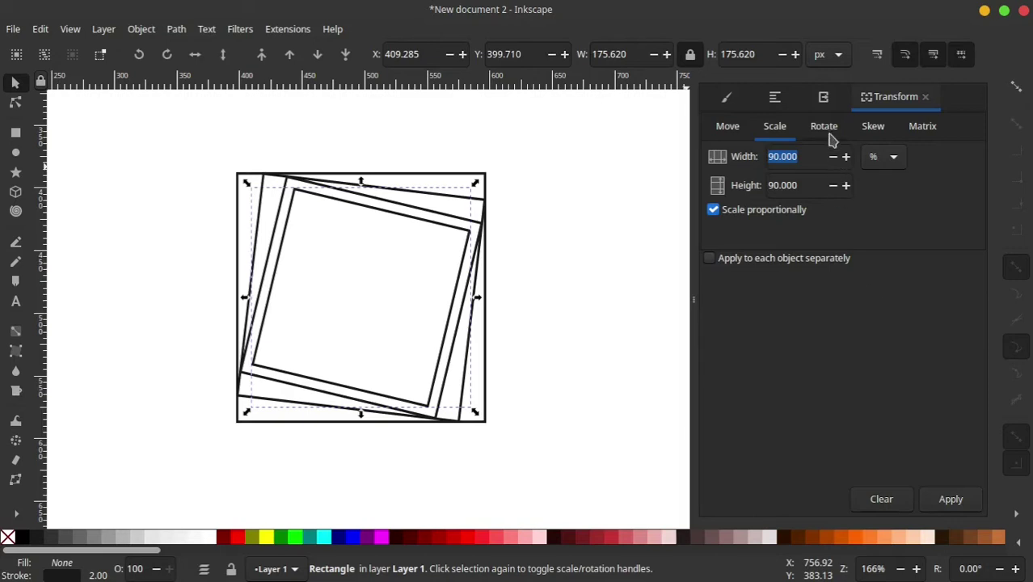
pyautogui.click(828, 132)
pyautogui.click(954, 506)
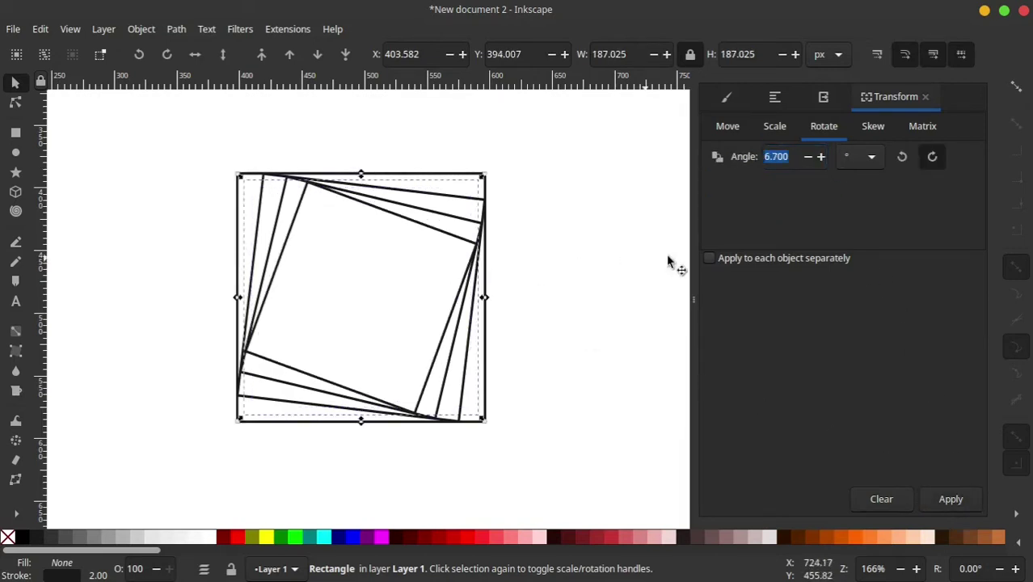
# - Keep adding nested copies, alternating 6.7° rotation and 90% scaling, spiralling inward
pyautogui.click(952, 501)
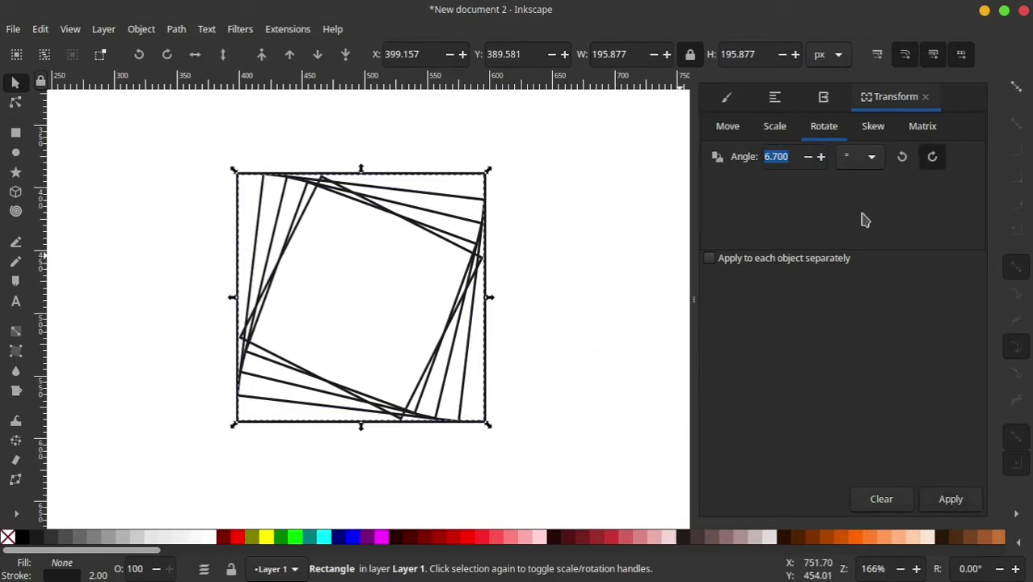
pyautogui.click(776, 127)
pyautogui.click(953, 501)
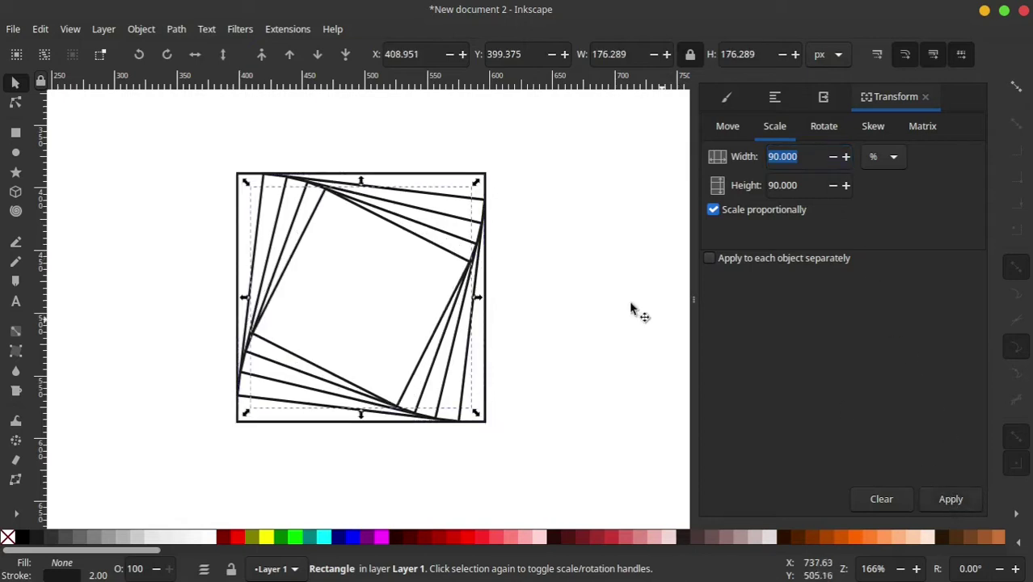
pyautogui.click(945, 501)
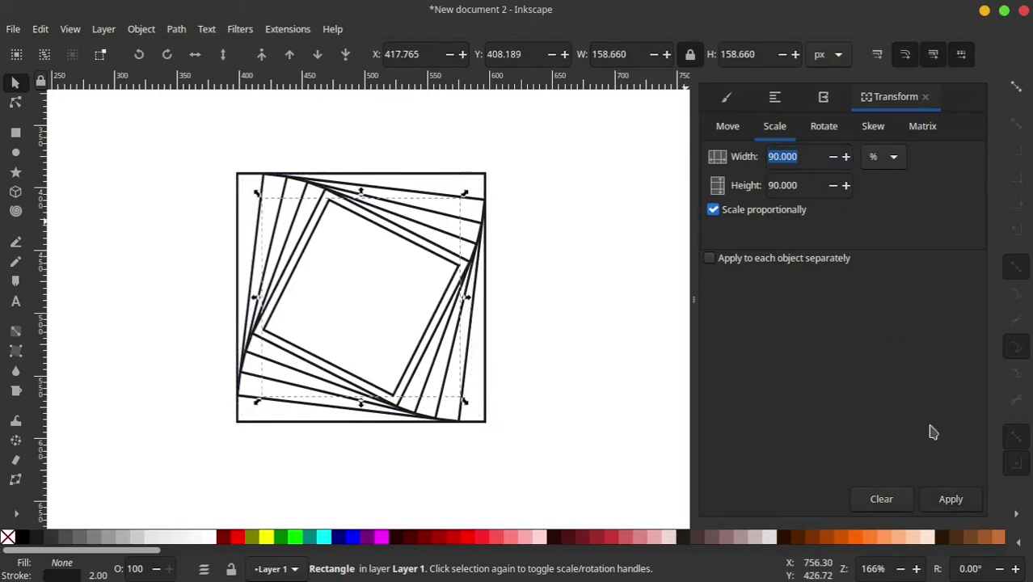
pyautogui.click(824, 126)
pyautogui.click(951, 501)
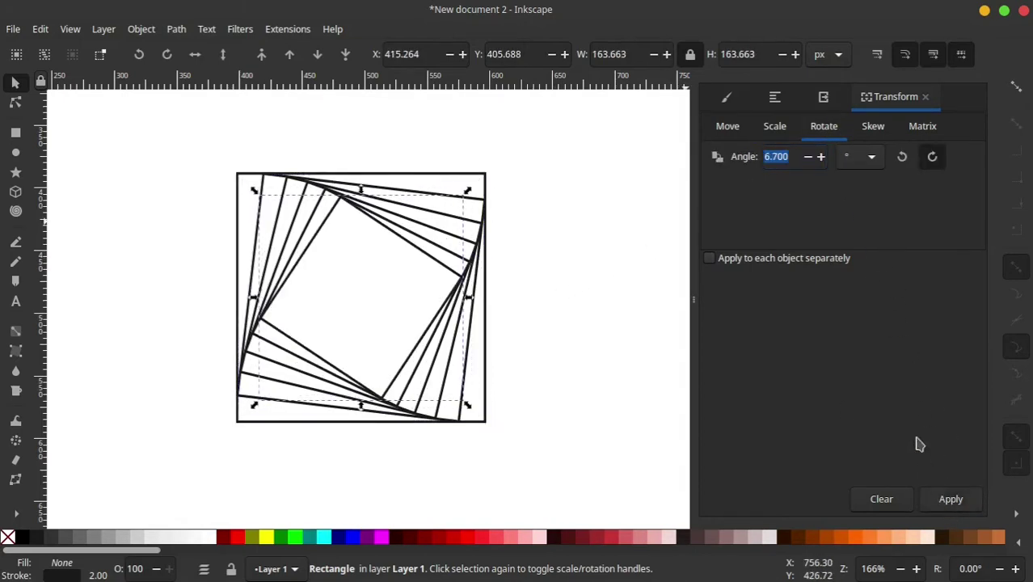
pyautogui.click(775, 126)
pyautogui.click(951, 499)
pyautogui.click(824, 126)
pyautogui.click(951, 499)
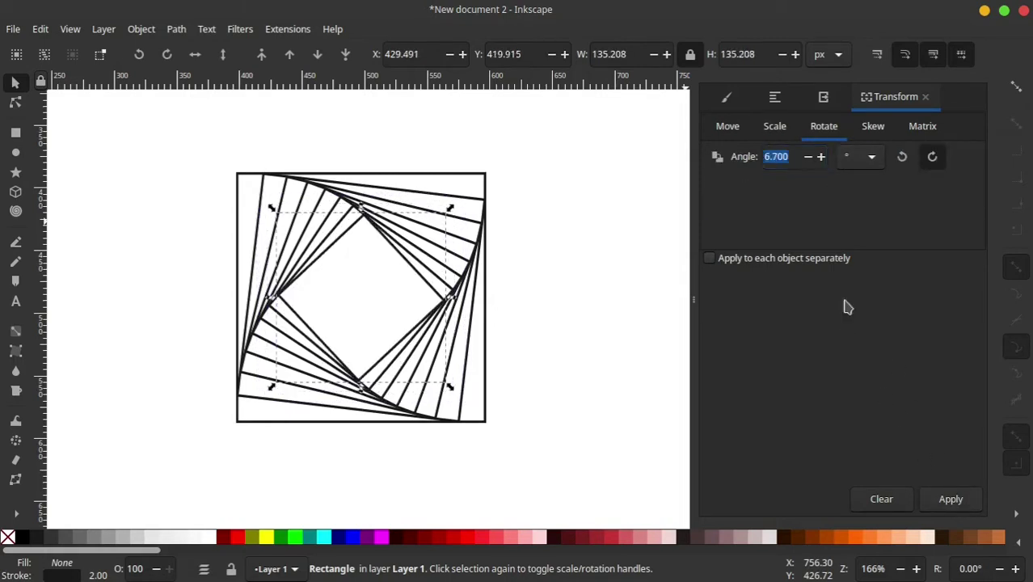
pyautogui.click(775, 126)
pyautogui.click(951, 498)
pyautogui.click(824, 126)
pyautogui.click(950, 499)
pyautogui.click(775, 126)
pyautogui.click(950, 499)
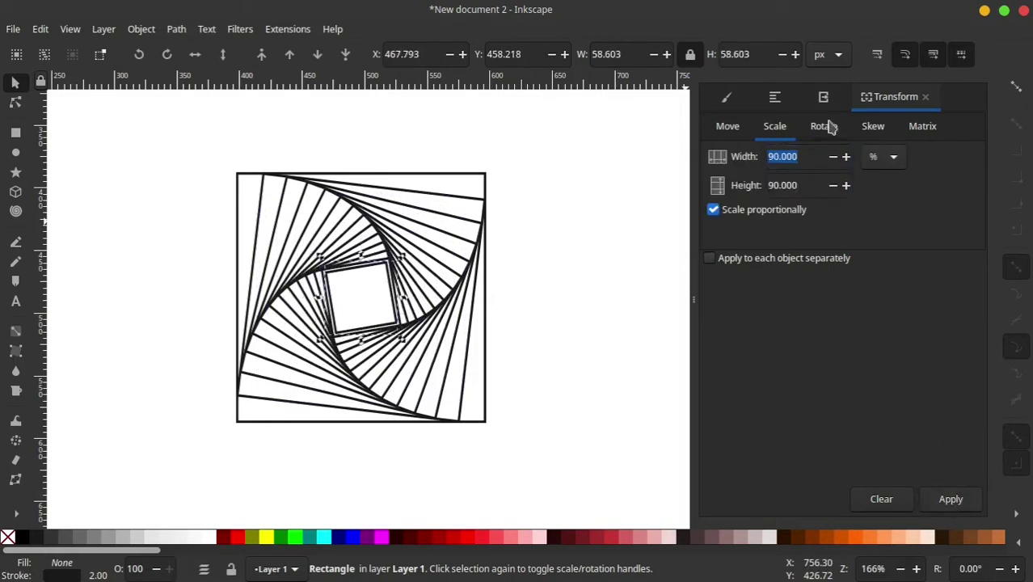
# - Continue the 90% / 6.7° copies toward the middle of the spiral
pyautogui.click(950, 499)
pyautogui.click(824, 126)
pyautogui.click(950, 499)
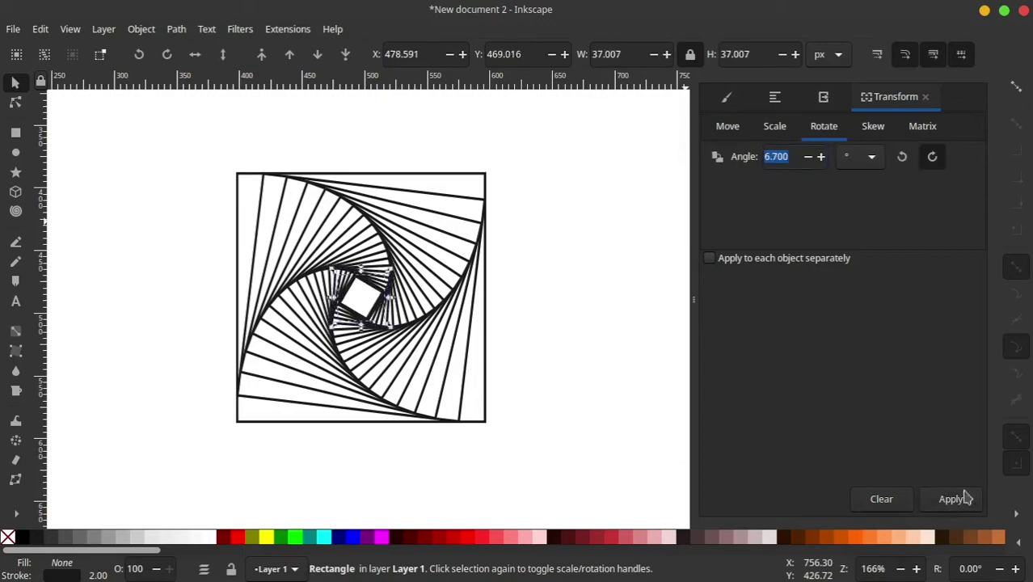
pyautogui.click(775, 126)
pyautogui.click(932, 478)
pyautogui.scroll(5, 397, 351)
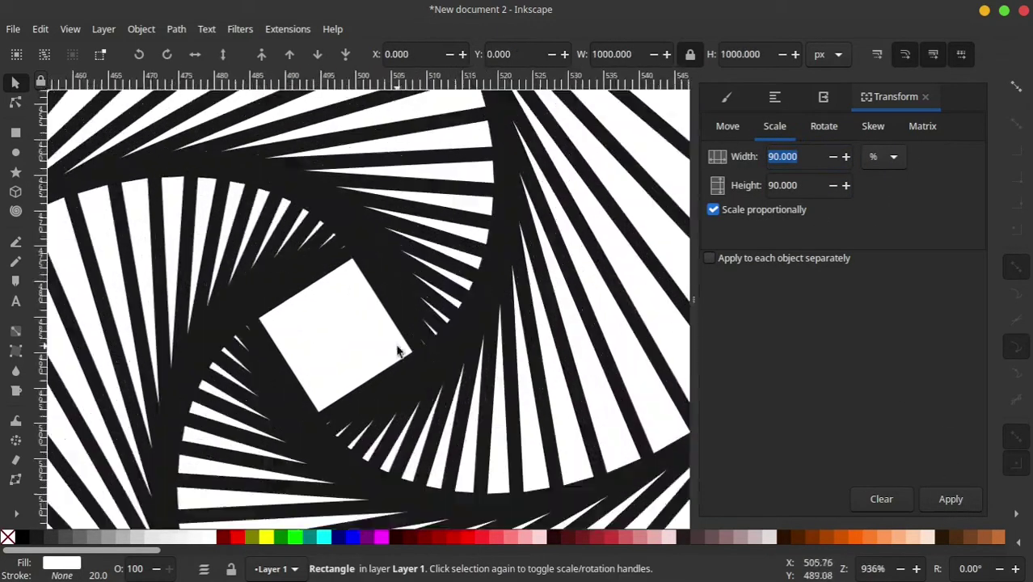
pyautogui.click(950, 499)
pyautogui.click(951, 499)
pyautogui.click(824, 127)
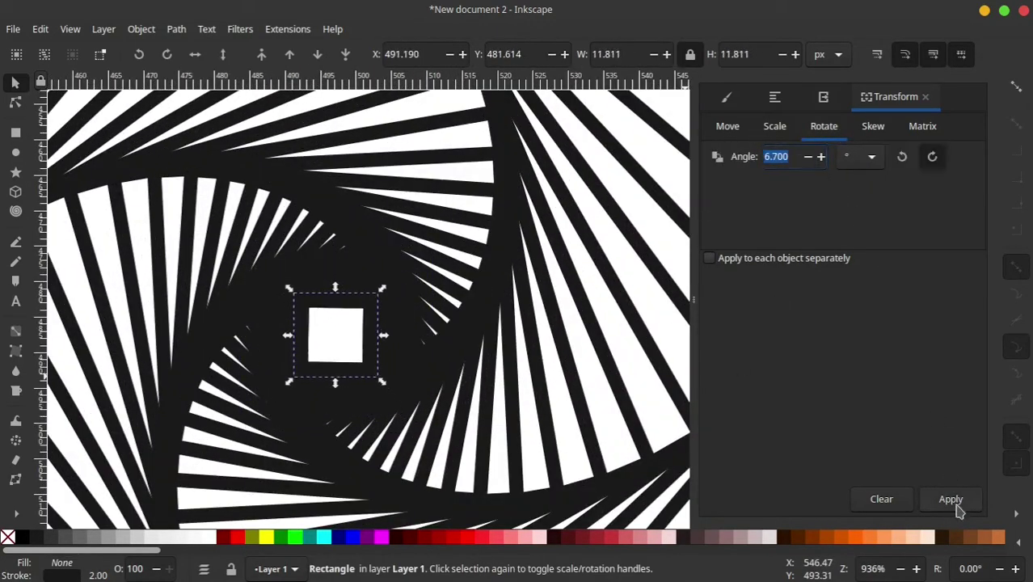
pyautogui.click(951, 499)
pyautogui.click(775, 126)
pyautogui.click(951, 499)
pyautogui.click(824, 126)
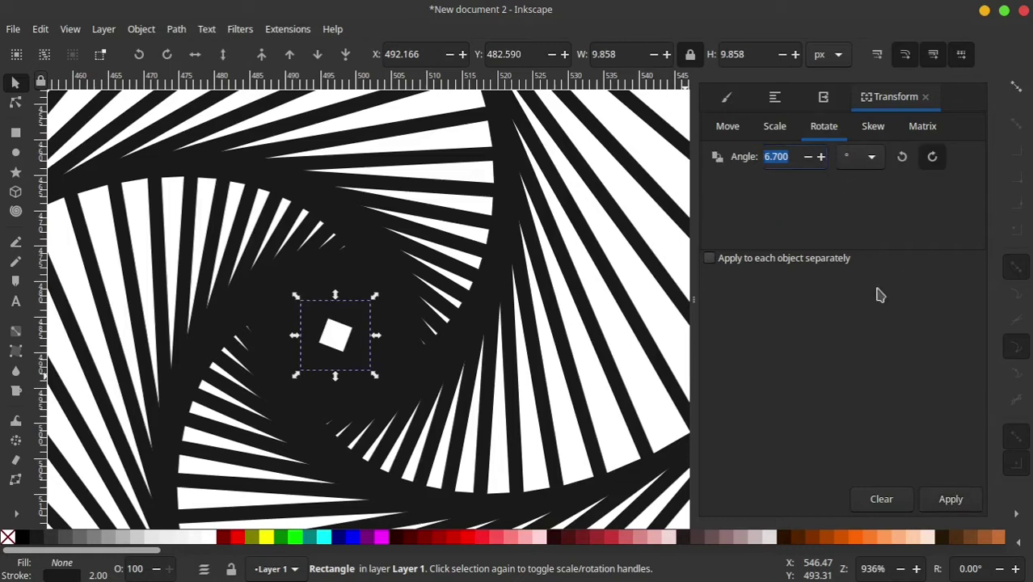
pyautogui.click(954, 502)
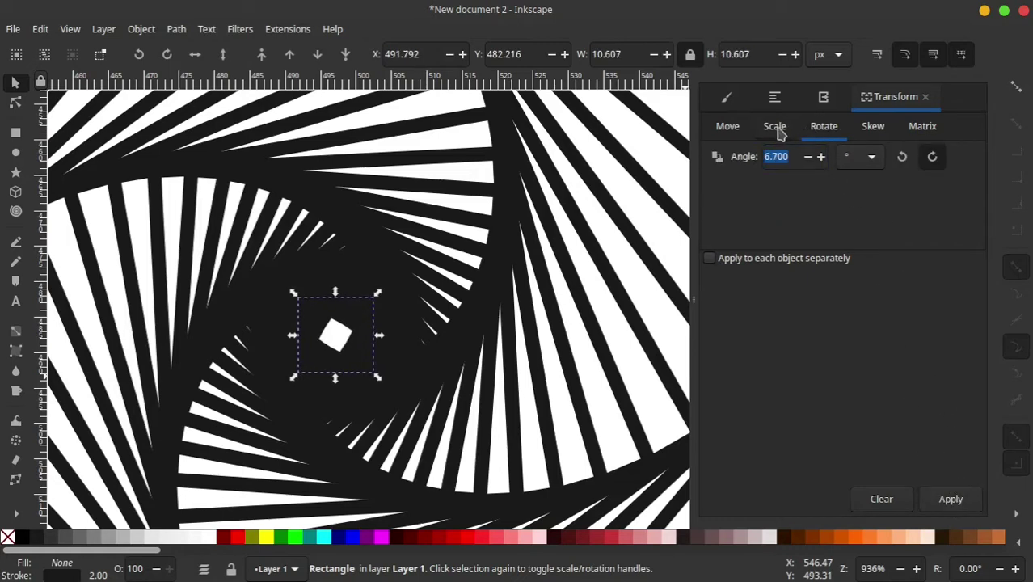
# - Finish the spiral with the tiniest 90%-scaled, 6.7°-rotated squares at the centre
pyautogui.click(774, 126)
pyautogui.click(954, 501)
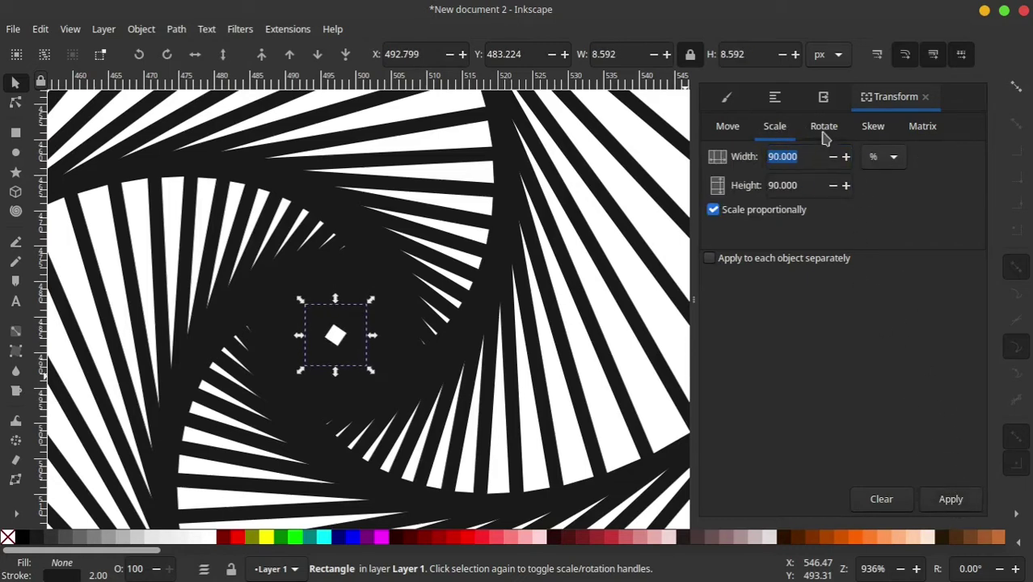
pyautogui.click(823, 126)
pyautogui.click(950, 499)
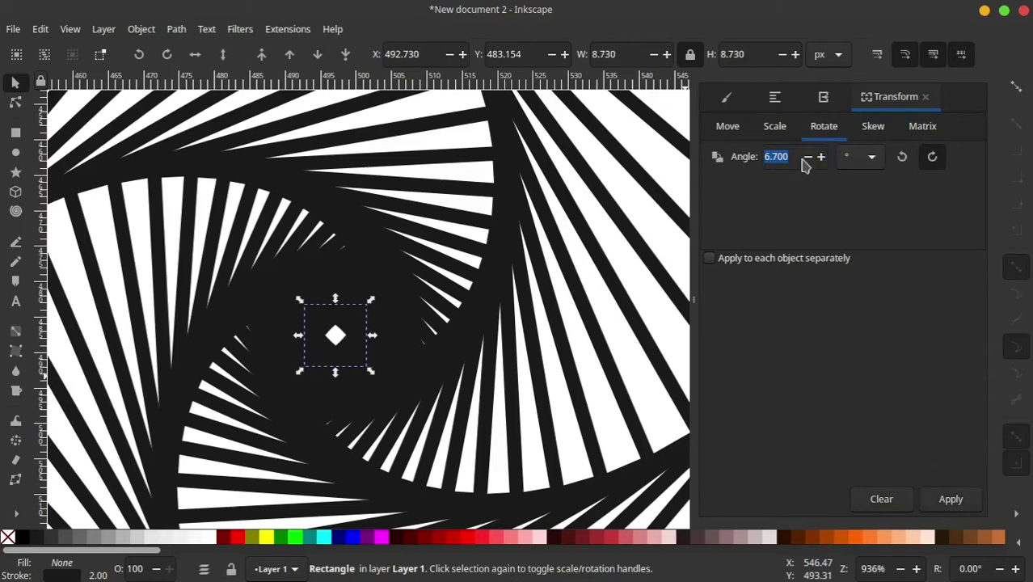
pyautogui.click(774, 126)
pyautogui.click(959, 506)
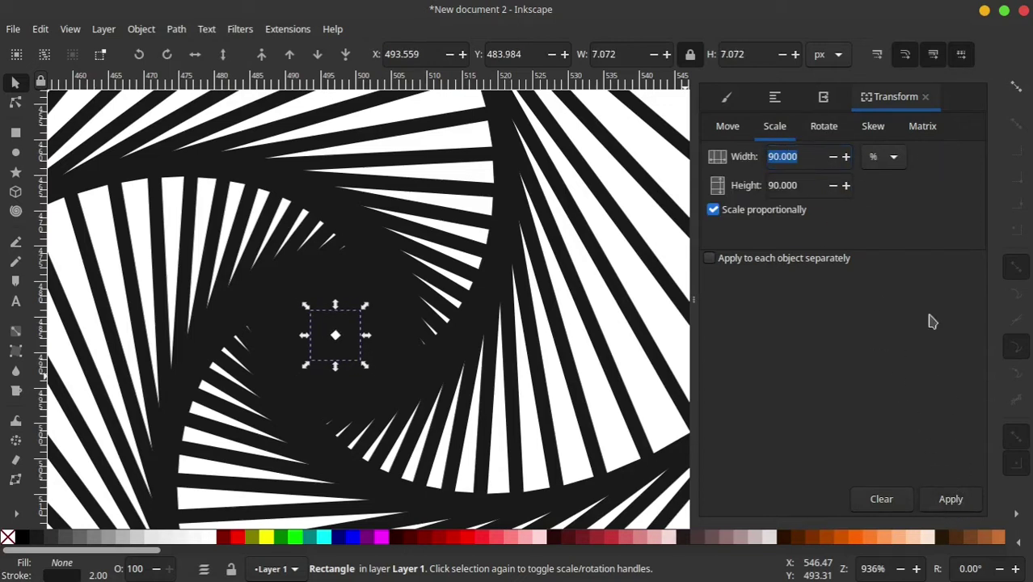
pyautogui.click(824, 126)
pyautogui.click(953, 499)
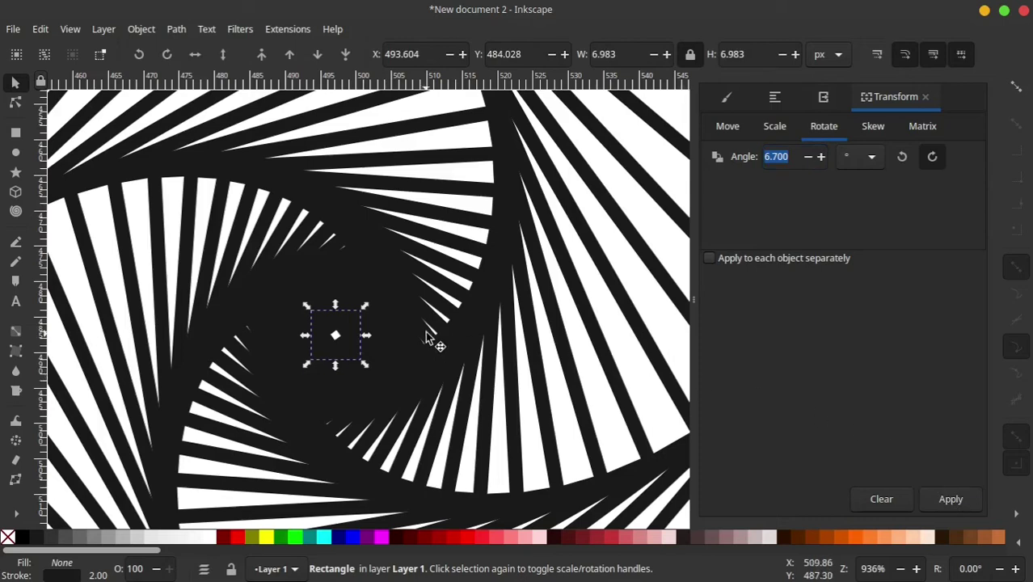
pyautogui.keyDown('ctrl'); pyautogui.scroll(-5, 426, 331); pyautogui.keyUp('ctrl')
pyautogui.click(594, 326)
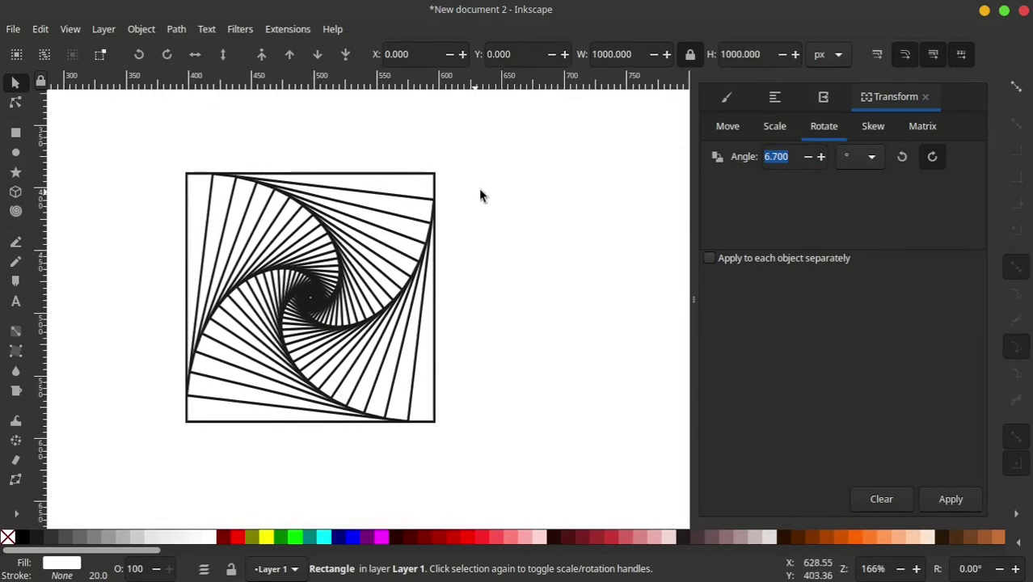
# - Move the white background square into position behind the spiral
pyautogui.moveTo(480, 196); pyautogui.dragTo(224, 386)
pyautogui.keyDown('ctrl'); pyautogui.scroll(-1, 510, 311); pyautogui.keyUp('ctrl')
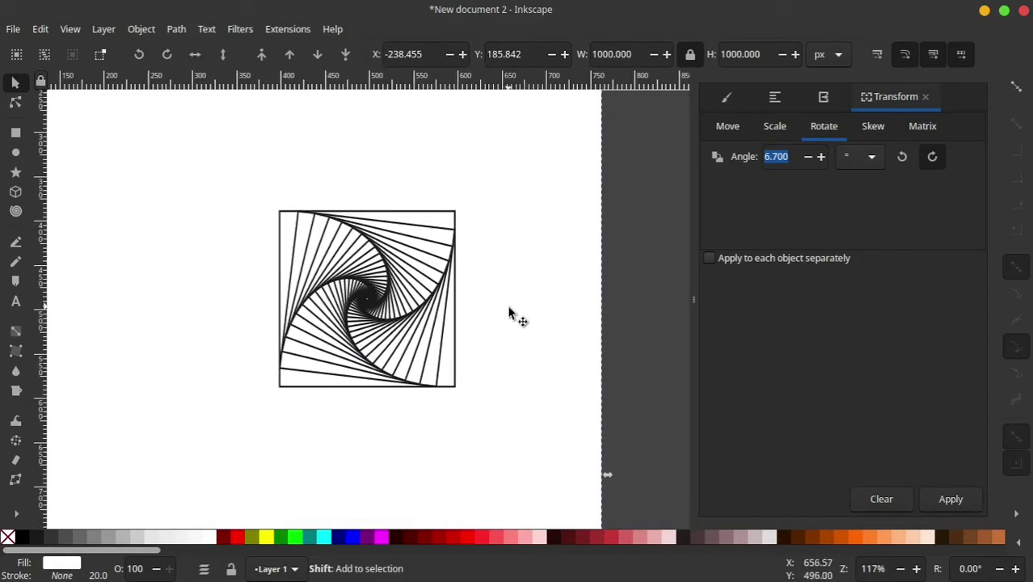
pyautogui.moveTo(509, 311); pyautogui.dragTo(363, 311)
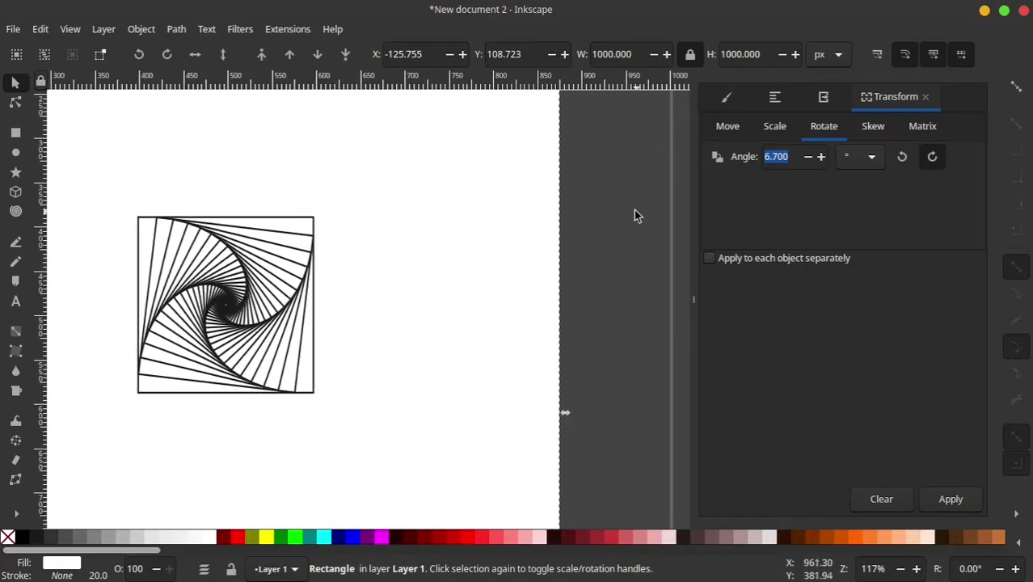
pyautogui.click(634, 214)
# - Duplicate all 36 spiral squares and set the copy against the original's right edge
pyautogui.moveTo(619, 153); pyautogui.dragTo(89, 461)
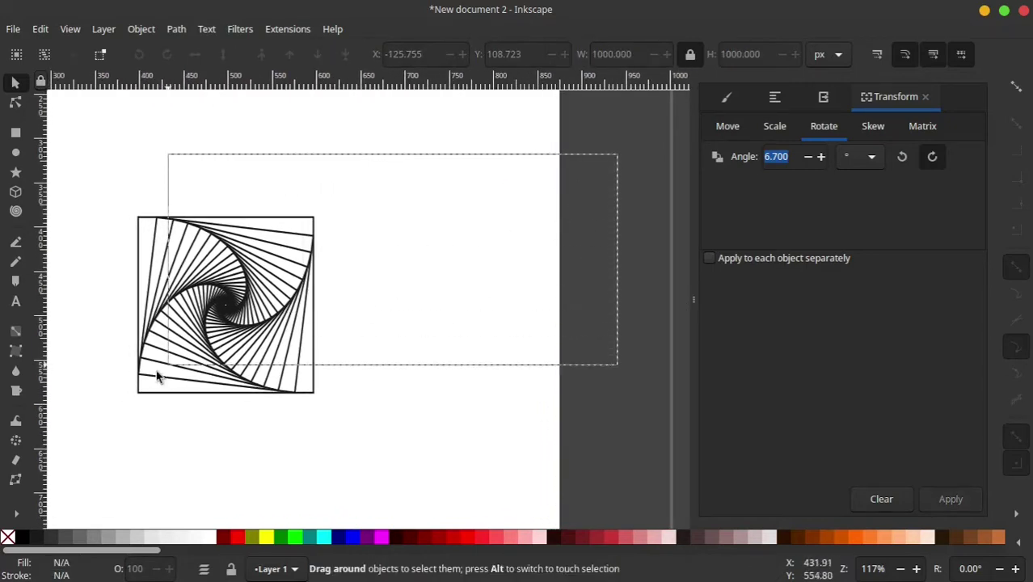
pyautogui.keyDown('ctrl'); pyautogui.scroll(1, 224, 300); pyautogui.keyUp('ctrl')
pyautogui.rightClick(223, 301)
pyautogui.click(300, 242)
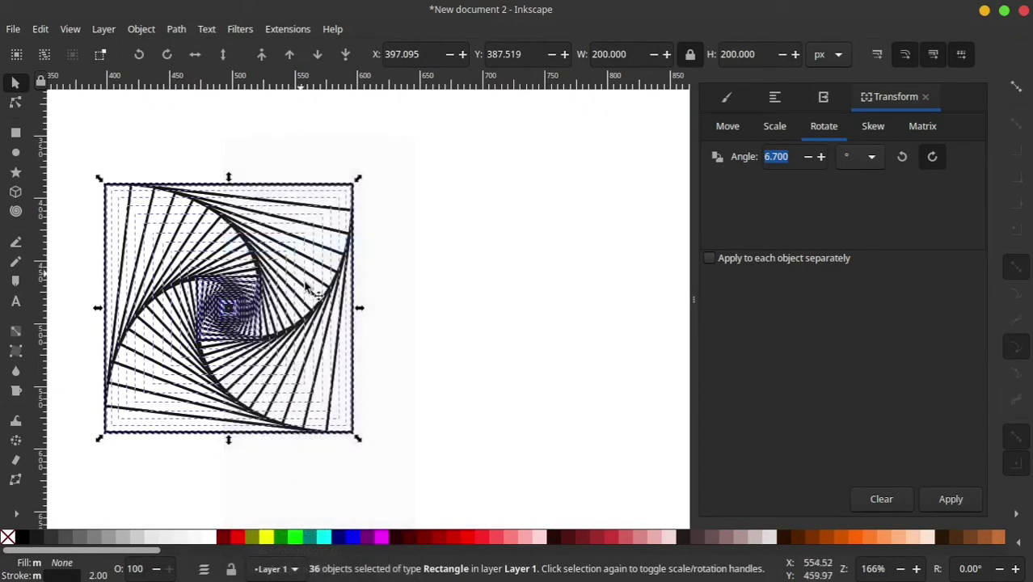
pyautogui.moveTo(302, 293); pyautogui.dragTo(458, 295)
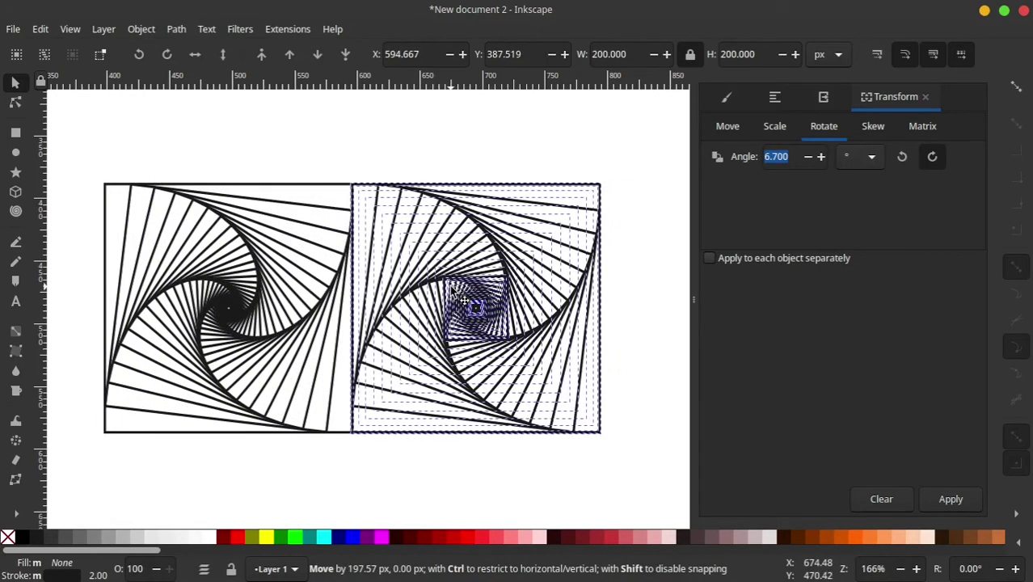
pyautogui.moveTo(463, 299); pyautogui.dragTo(467, 297)
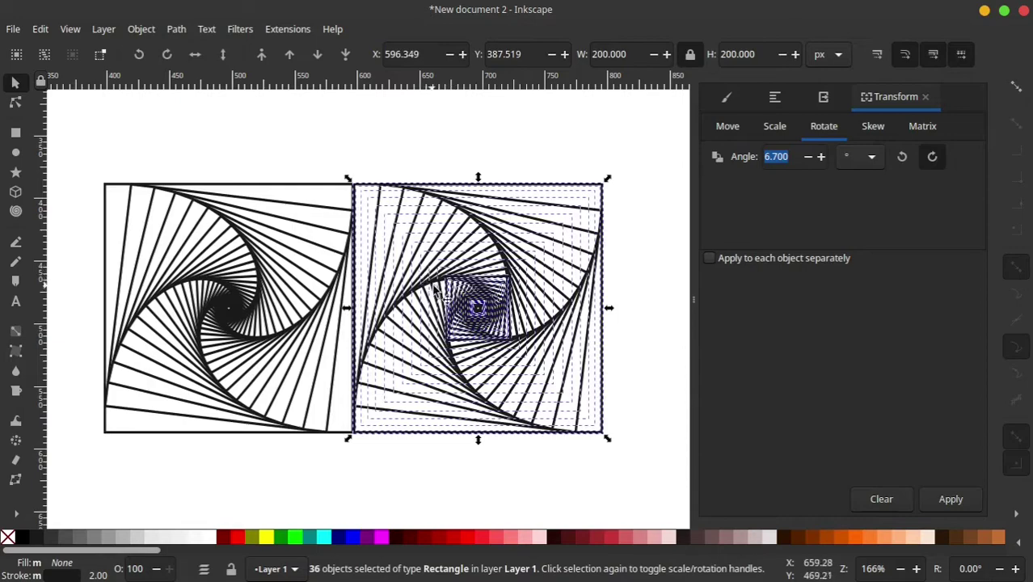
# - Group the right spiral's 36 rectangles, then the left spiral's 36, into single groups
pyautogui.rightClick(431, 329)
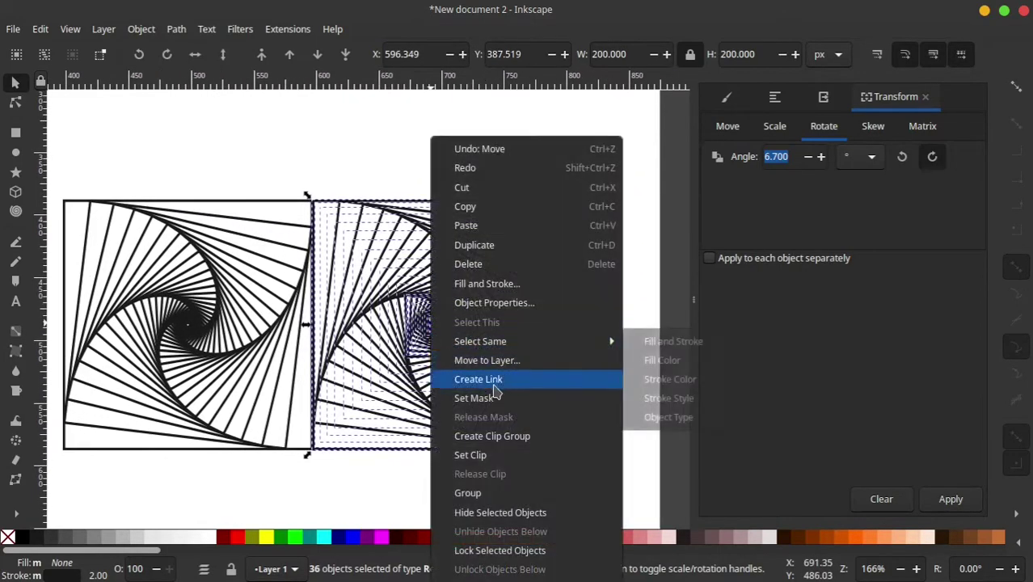
pyautogui.click(467, 493)
pyautogui.moveTo(373, 322); pyautogui.dragTo(403, 281)
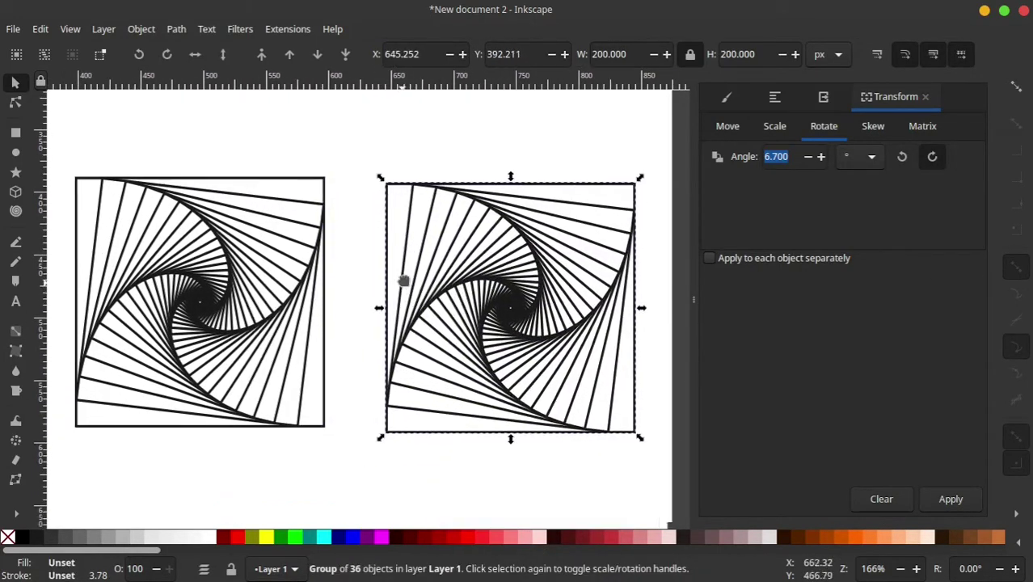
pyautogui.keyDown('ctrl'); pyautogui.scroll(-1, 413, 340); pyautogui.keyUp('ctrl')
pyautogui.keyDown('ctrl'); pyautogui.scroll(-1, 423, 430); pyautogui.keyUp('ctrl')
pyautogui.moveTo(447, 116); pyautogui.dragTo(247, 463)
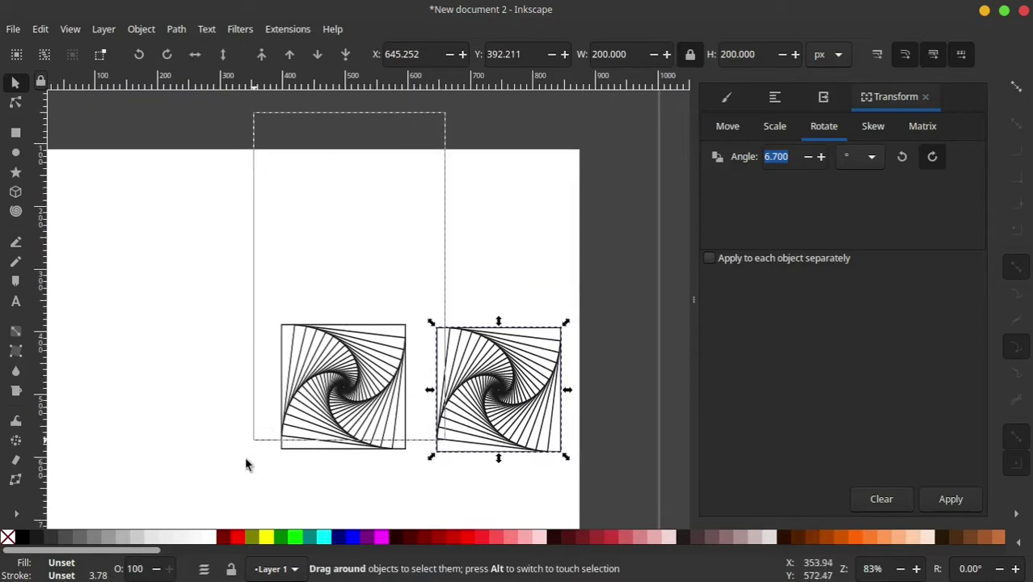
pyautogui.rightClick(356, 396)
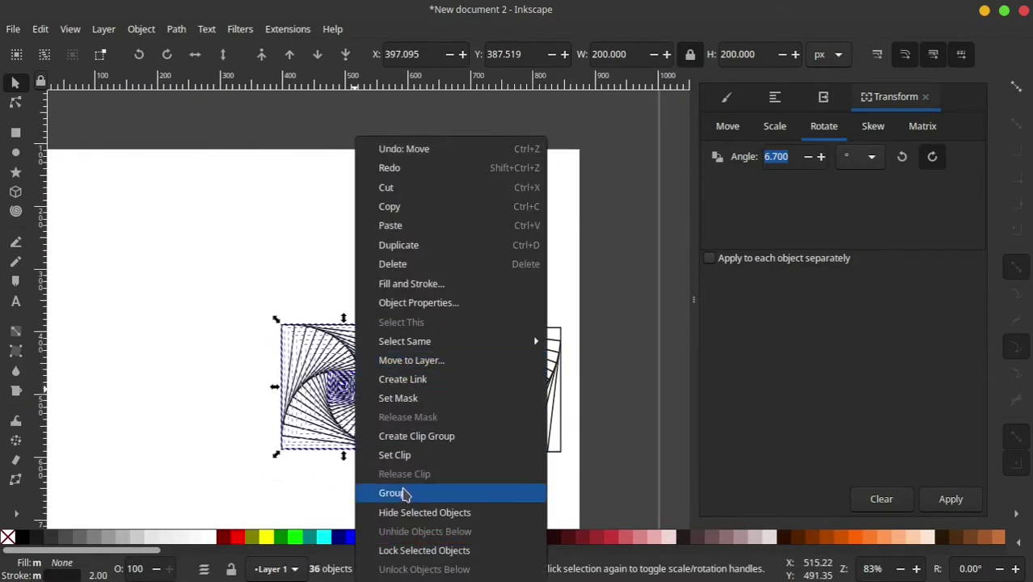
pyautogui.click(401, 490)
pyautogui.click(426, 365)
# - Move the right spiral group back beside the left one
pyautogui.keyDown('ctrl'); pyautogui.scroll(2, 426, 366); pyautogui.keyUp('ctrl')
pyautogui.keyDown('ctrl'); pyautogui.scroll(-1, 403, 242); pyautogui.keyUp('ctrl')
pyautogui.click(404, 242)
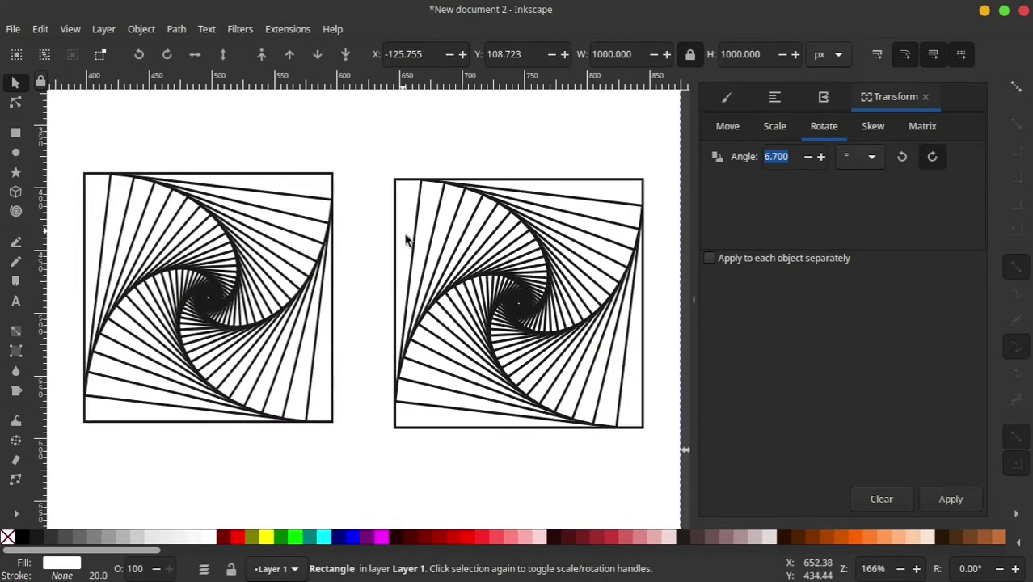
pyautogui.keyDown('ctrl'); pyautogui.scroll(-1, 489, 295); pyautogui.keyUp('ctrl')
pyautogui.click(488, 295)
pyautogui.moveTo(488, 293); pyautogui.dragTo(447, 283)
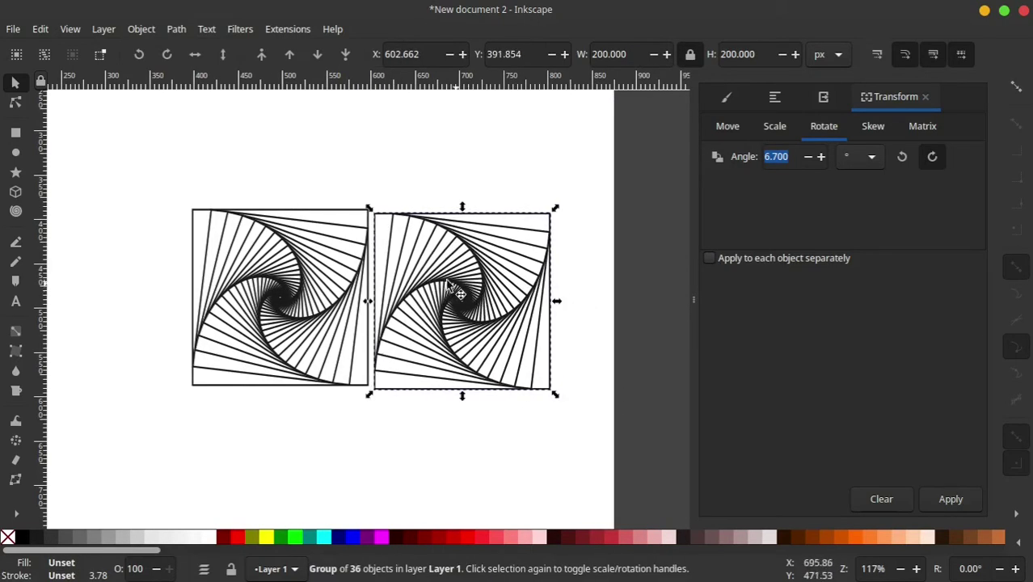
# - Flip the right spiral horizontally and, with snapping on, snap it corner-to-corner against the left spiral
pyautogui.click(222, 54)
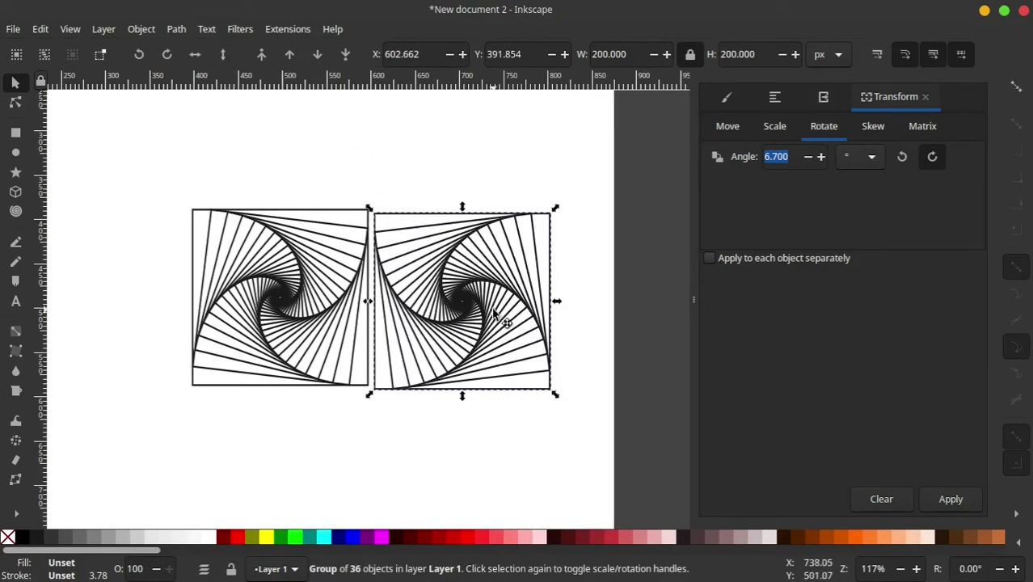
pyautogui.moveTo(494, 316); pyautogui.dragTo(493, 310)
pyautogui.keyDown('ctrl'); pyautogui.scroll(2, 360, 214); pyautogui.keyUp('ctrl')
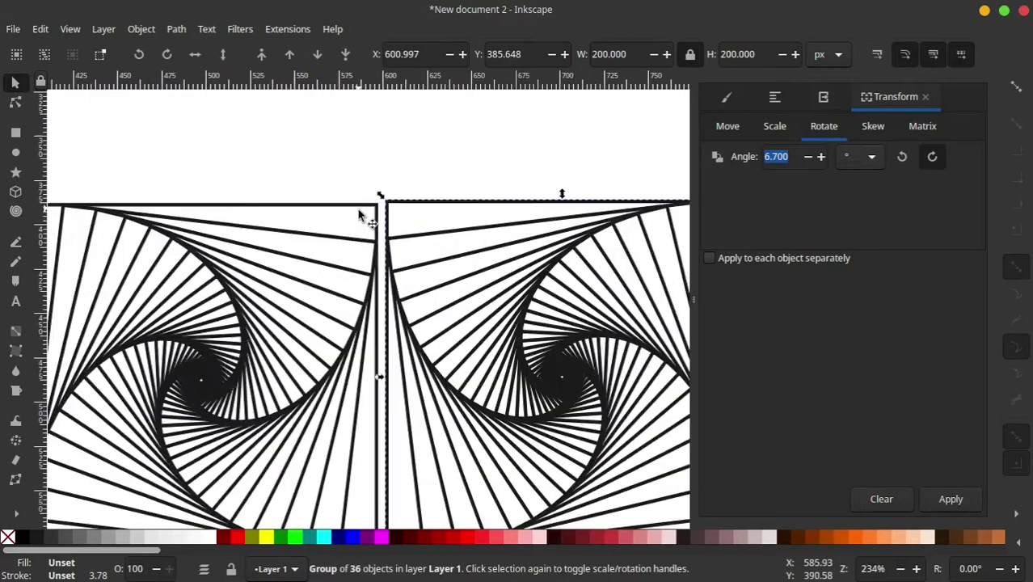
pyautogui.keyDown('ctrl'); pyautogui.scroll(2, 360, 215); pyautogui.keyUp('ctrl')
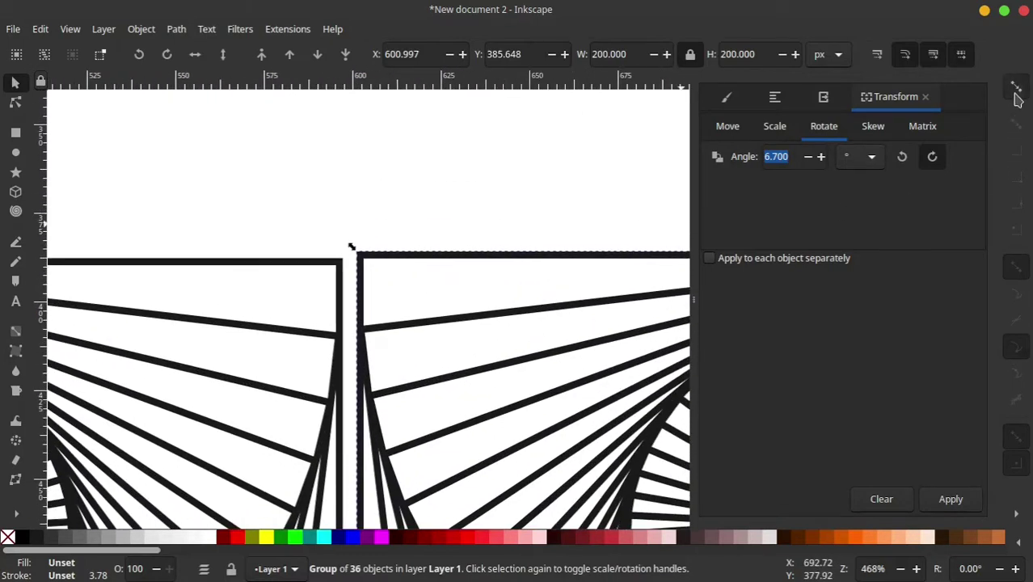
pyautogui.click(1017, 89)
pyautogui.keyDown('ctrl'); pyautogui.scroll(2, 354, 272); pyautogui.keyUp('ctrl')
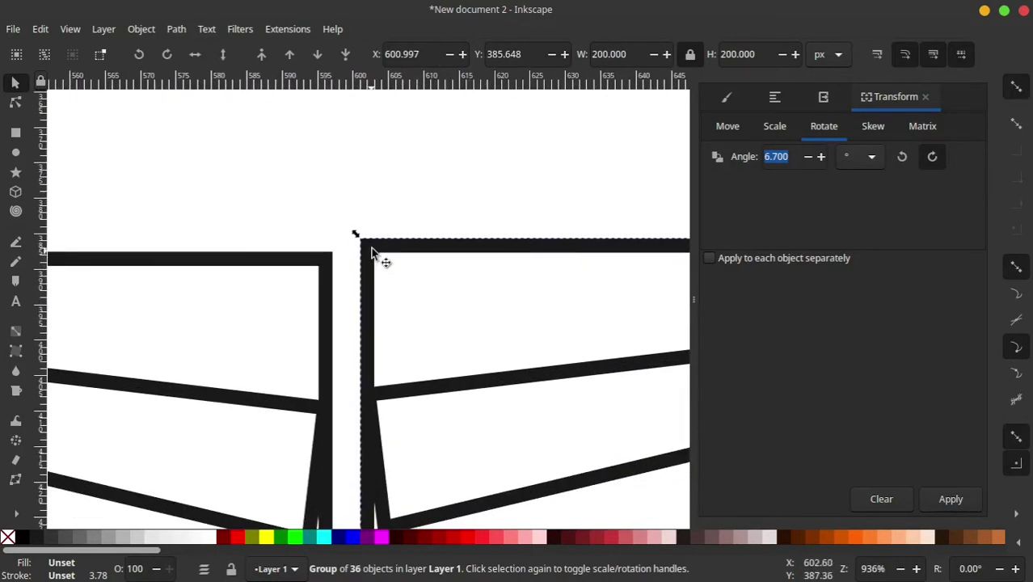
pyautogui.moveTo(375, 249); pyautogui.dragTo(336, 267)
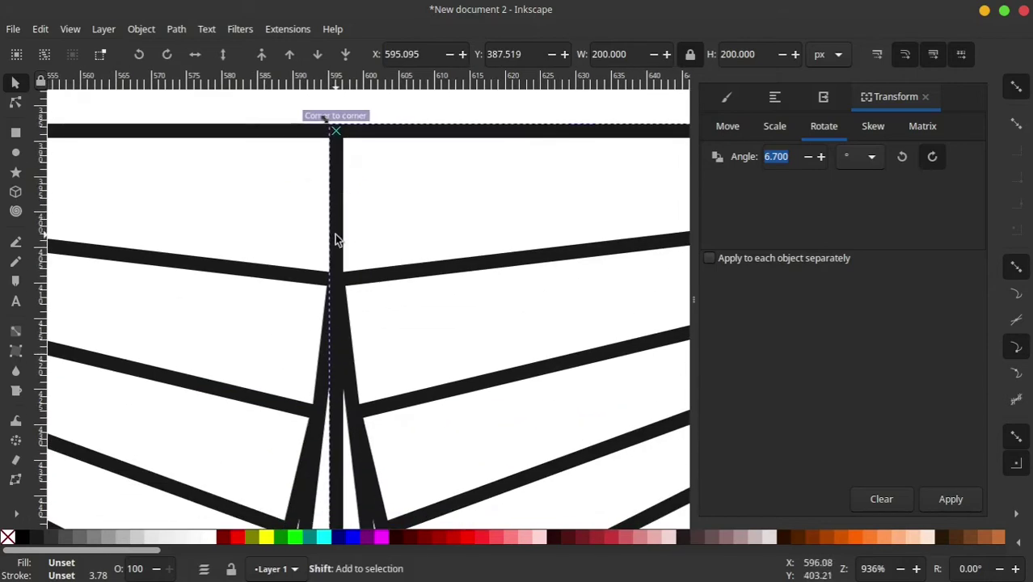
pyautogui.keyDown('ctrl'); pyautogui.scroll(-4, 337, 237); pyautogui.keyUp('ctrl')
pyautogui.keyDown('ctrl'); pyautogui.scroll(-2, 485, 210); pyautogui.keyUp('ctrl')
# - Rubber-band select both spiral groups
pyautogui.click(610, 256)
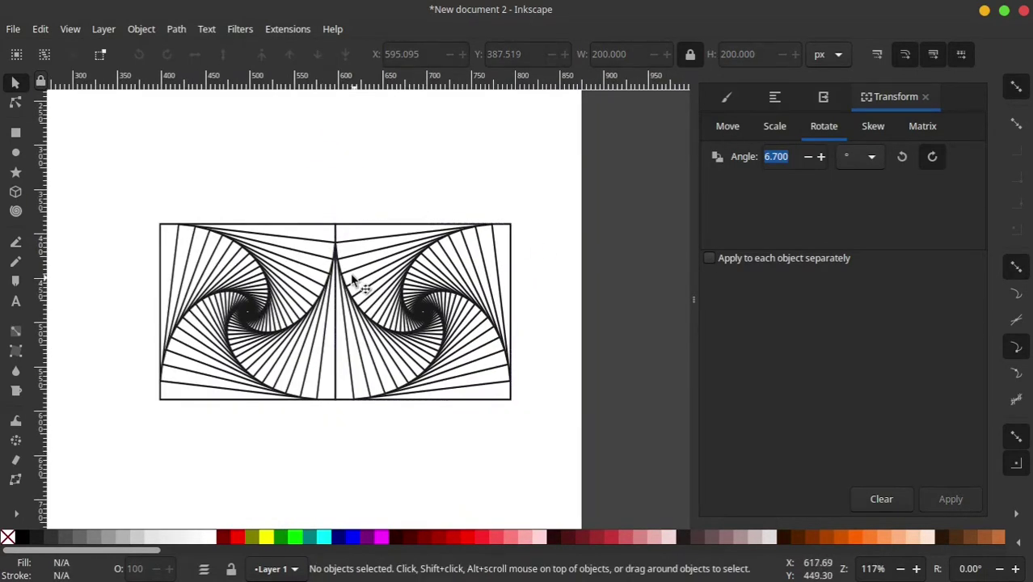
pyautogui.keyDown('ctrl'); pyautogui.scroll(1, 362, 240); pyautogui.keyUp('ctrl')
pyautogui.keyDown('ctrl'); pyautogui.scroll(-1, 485, 202); pyautogui.keyUp('ctrl')
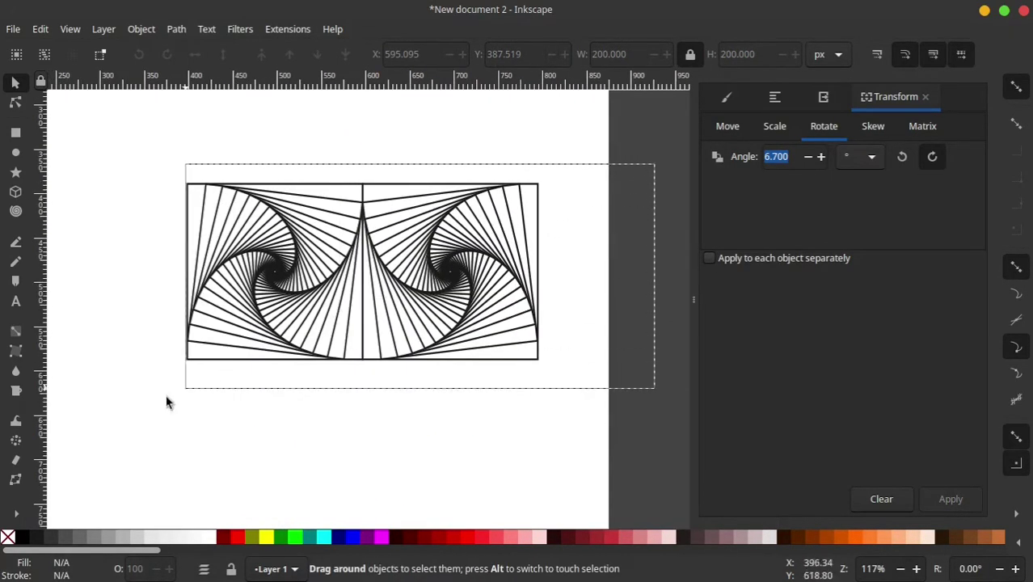
pyautogui.moveTo(653, 167); pyautogui.dragTo(146, 417)
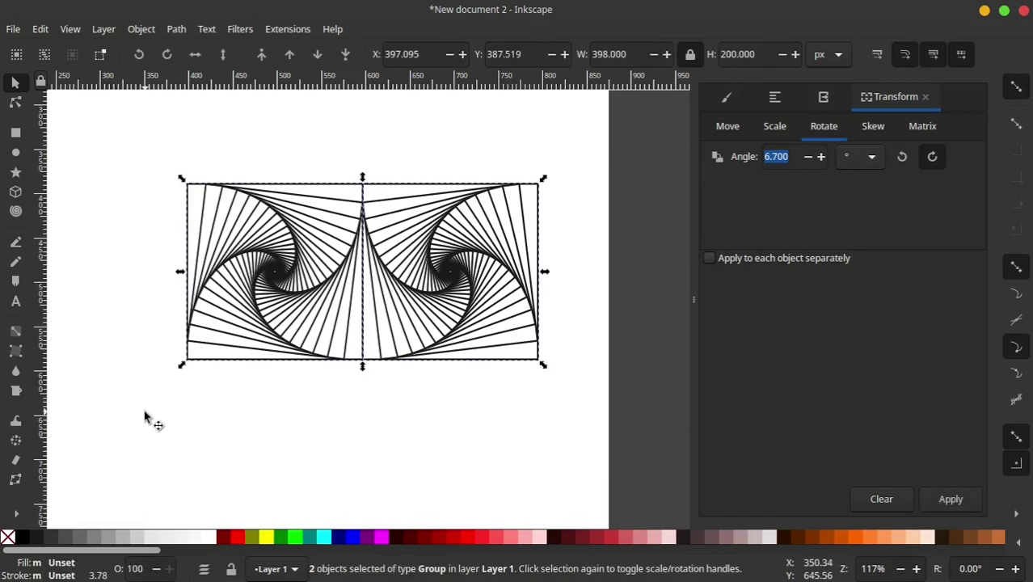
pyautogui.rightClick(441, 291)
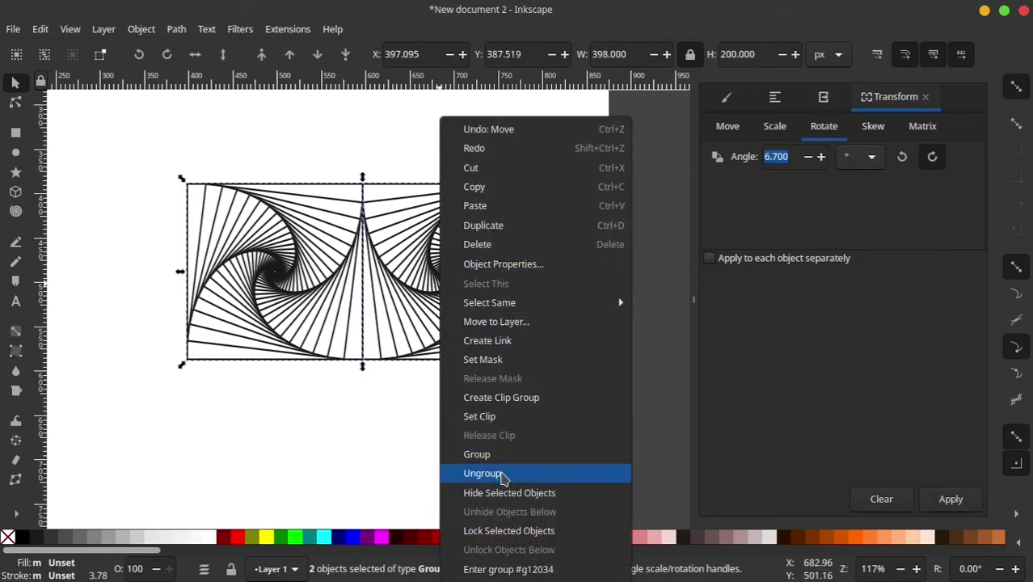
# - Place a vertically flipped duplicate of the mirrored spiral pair directly beneath the original pair
pyautogui.click(507, 227)
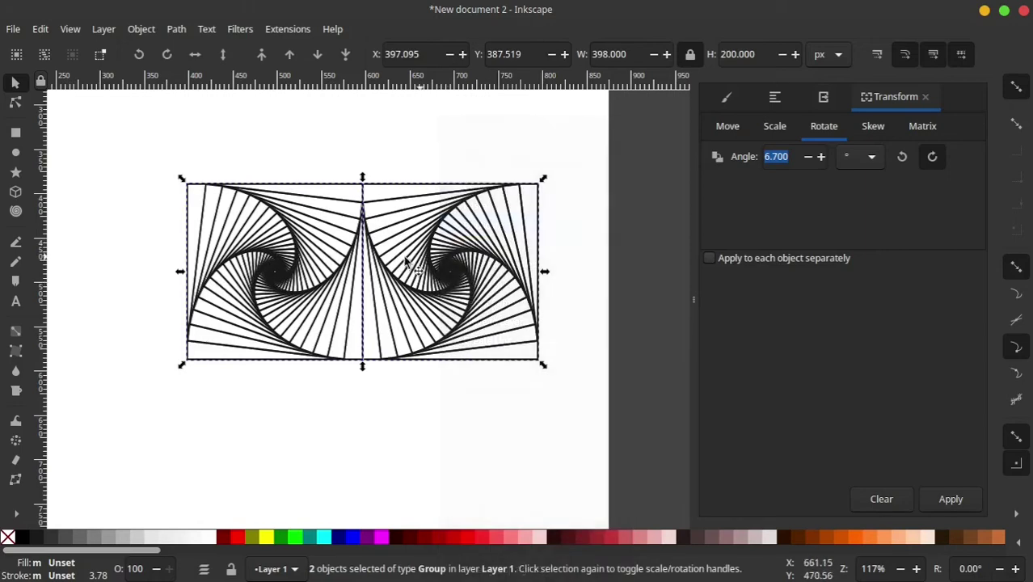
pyautogui.moveTo(387, 237); pyautogui.dragTo(386, 383)
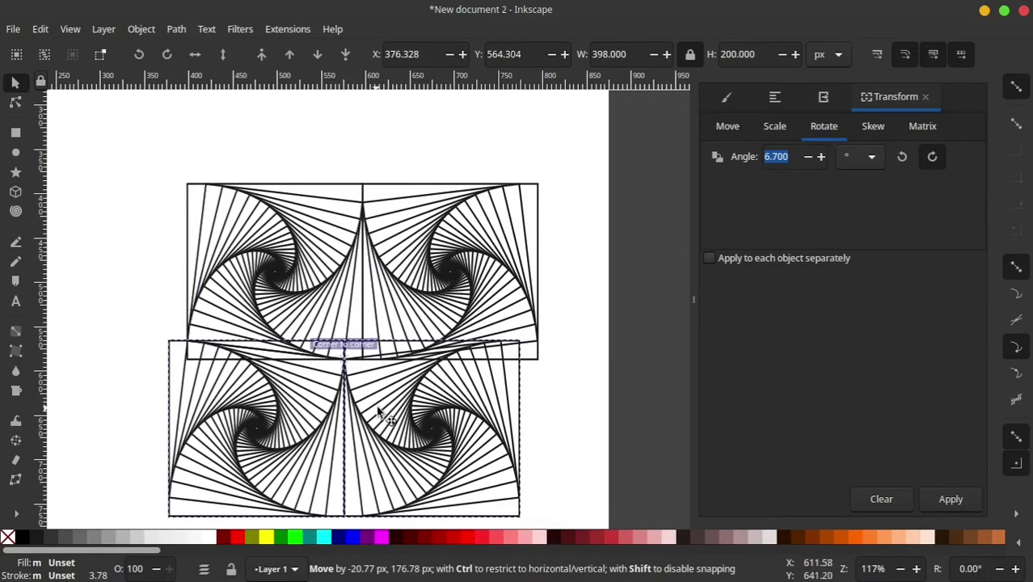
pyautogui.click(220, 58)
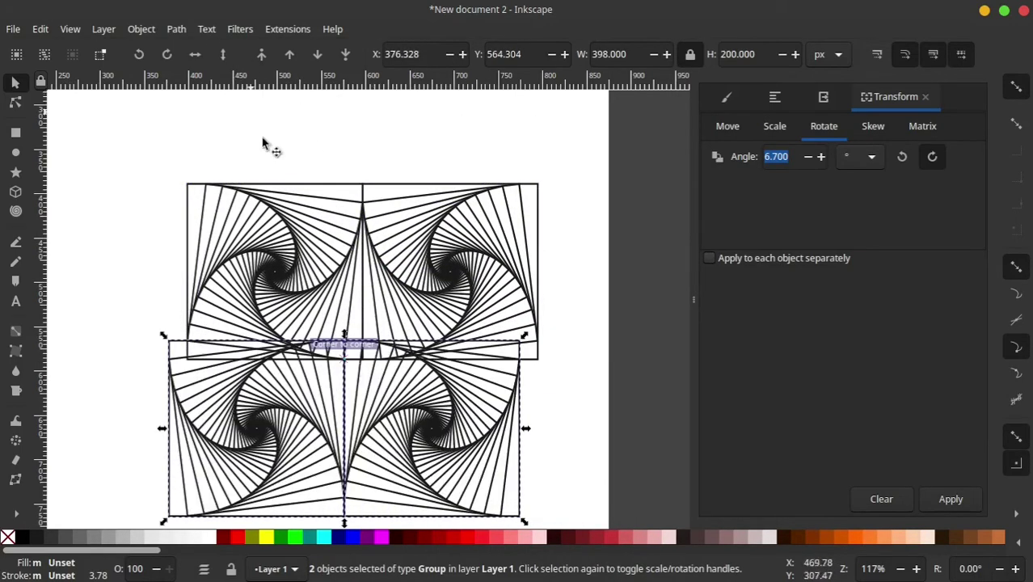
pyautogui.scroll(-3, 364, 271)
pyautogui.moveTo(374, 282); pyautogui.dragTo(393, 301)
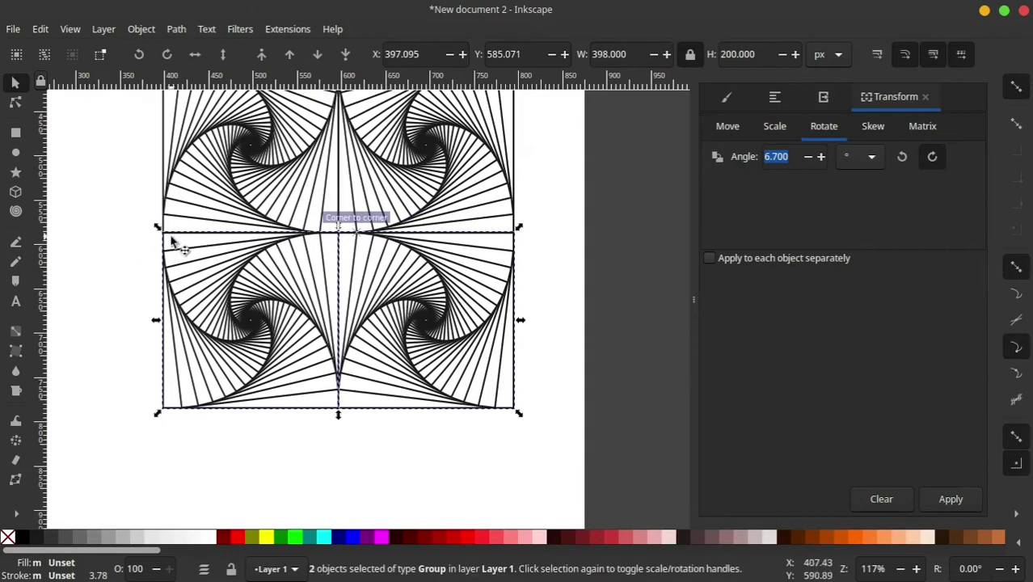
pyautogui.keyDown('ctrl'); pyautogui.scroll(2, 173, 238); pyautogui.keyUp('ctrl')
pyautogui.keyDown('ctrl'); pyautogui.scroll(1, 161, 235); pyautogui.keyUp('ctrl')
pyautogui.scroll(-2, 129, 280)
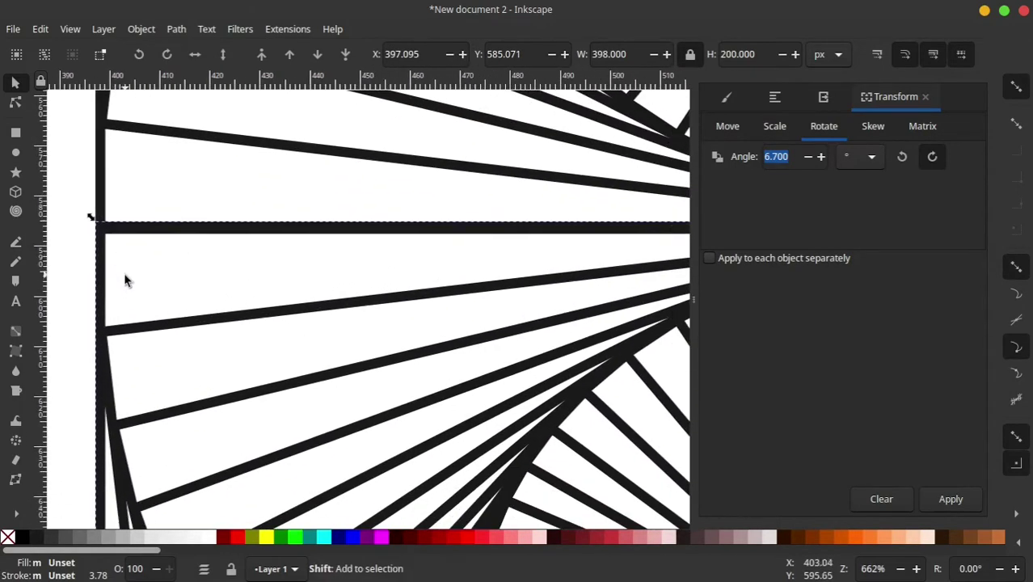
pyautogui.scroll(-1, 125, 280)
pyautogui.scroll(-3, 147, 277)
pyautogui.click(515, 219)
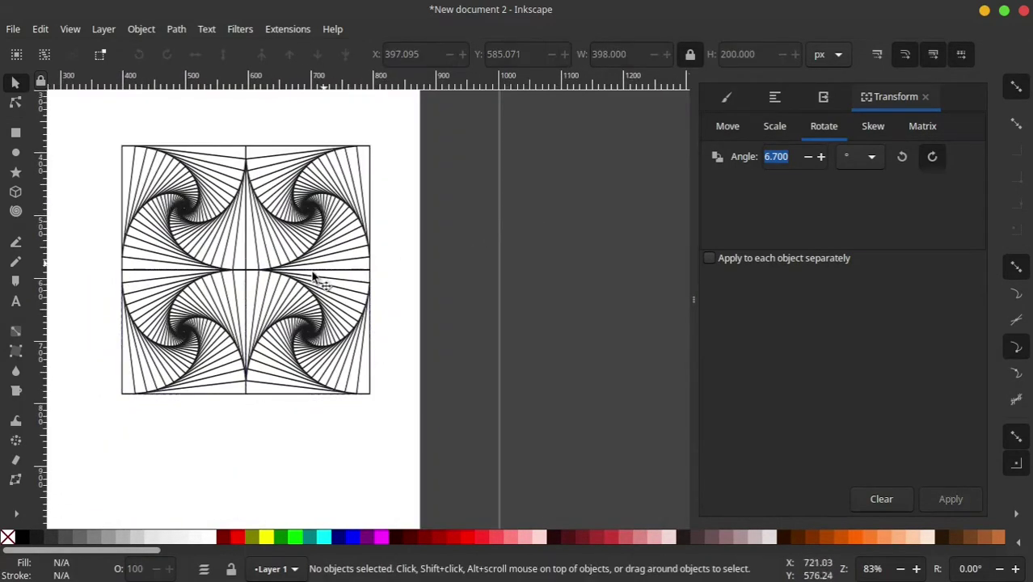
# - Group the four spirals into one tile and place a duplicate beside it
pyautogui.moveTo(428, 171); pyautogui.dragTo(119, 468)
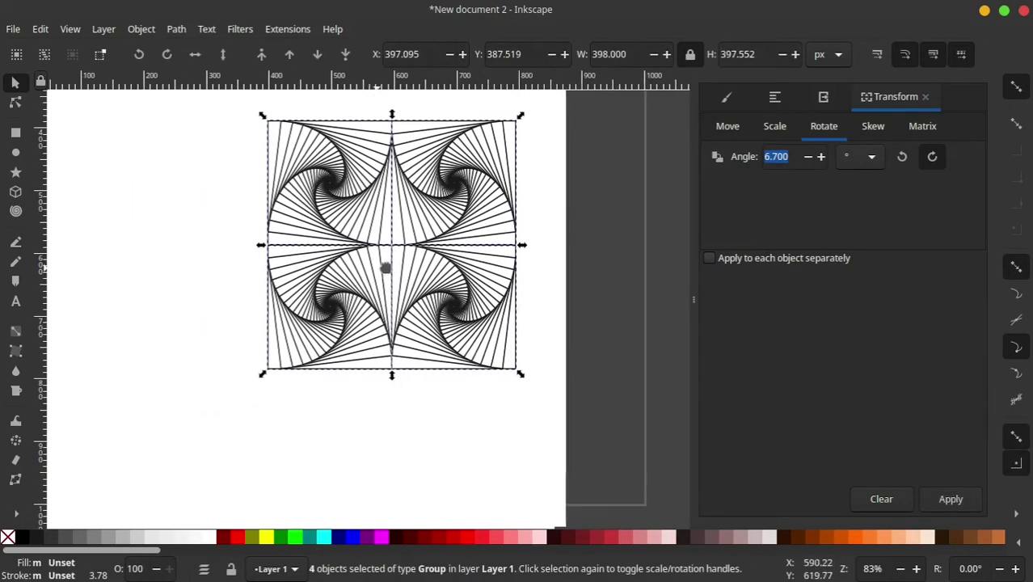
pyautogui.rightClick(405, 271)
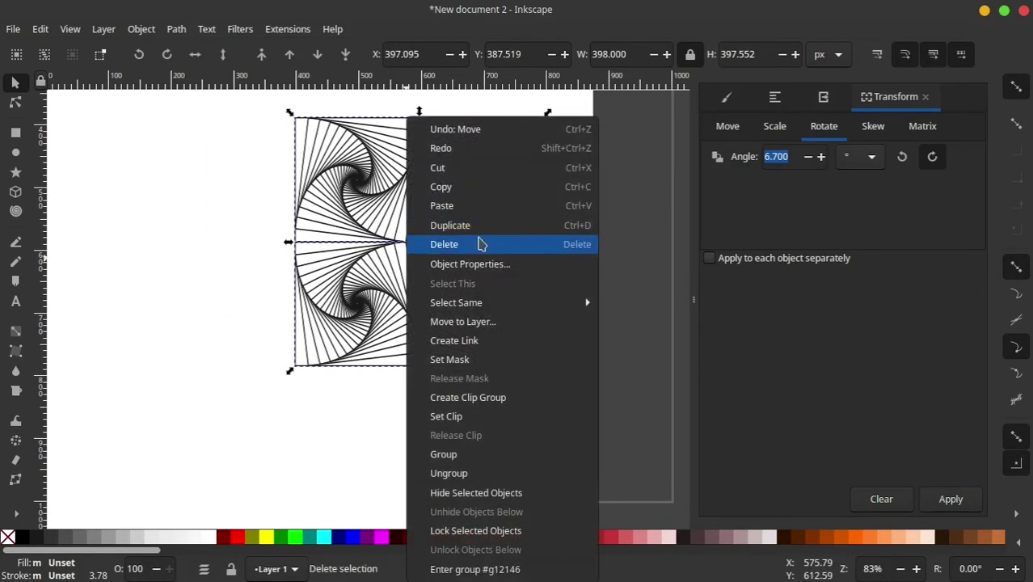
pyautogui.click(466, 455)
pyautogui.rightClick(438, 259)
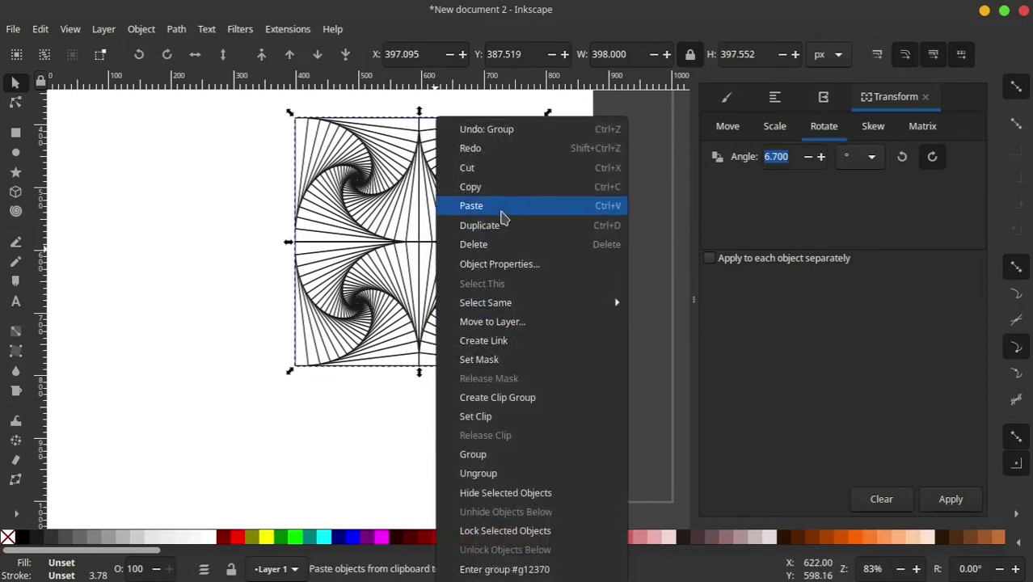
pyautogui.click(443, 226)
pyautogui.moveTo(555, 238); pyautogui.dragTo(310, 241)
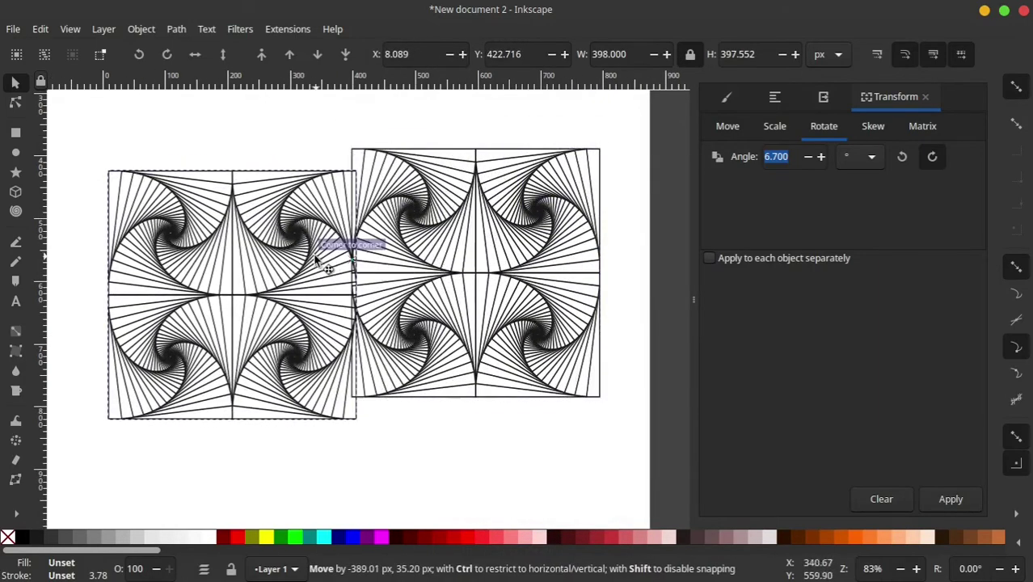
# - Copy the two-row spiral strip below itself, fitting four rows onto the first page
pyautogui.scroll(-1, 334, 230)
pyautogui.moveTo(622, 145); pyautogui.dragTo(180, 385)
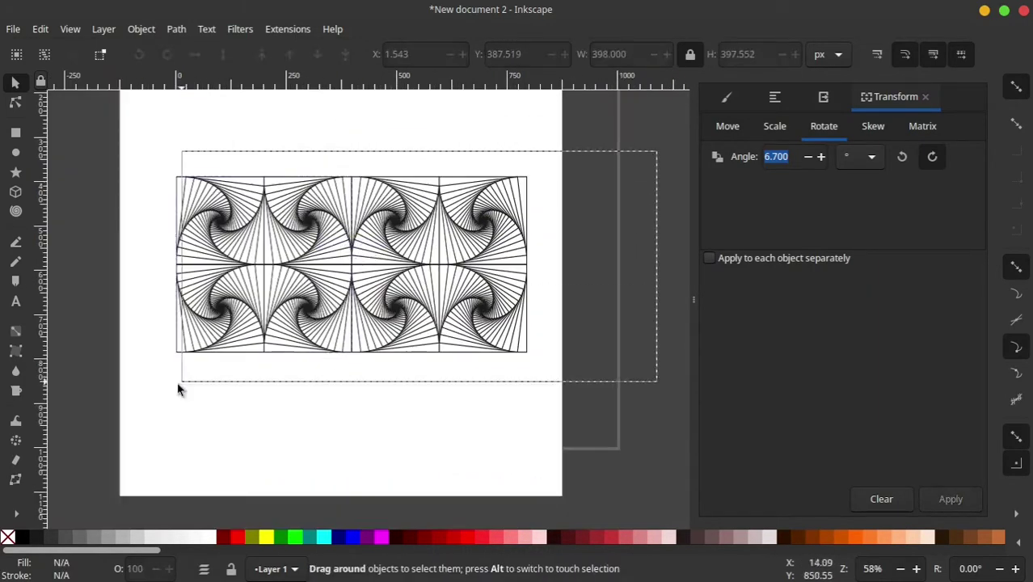
pyautogui.rightClick(346, 323)
pyautogui.rightClick(397, 267)
pyautogui.click(405, 235)
pyautogui.moveTo(402, 228); pyautogui.dragTo(402, 401)
pyautogui.scroll(-1, 402, 400)
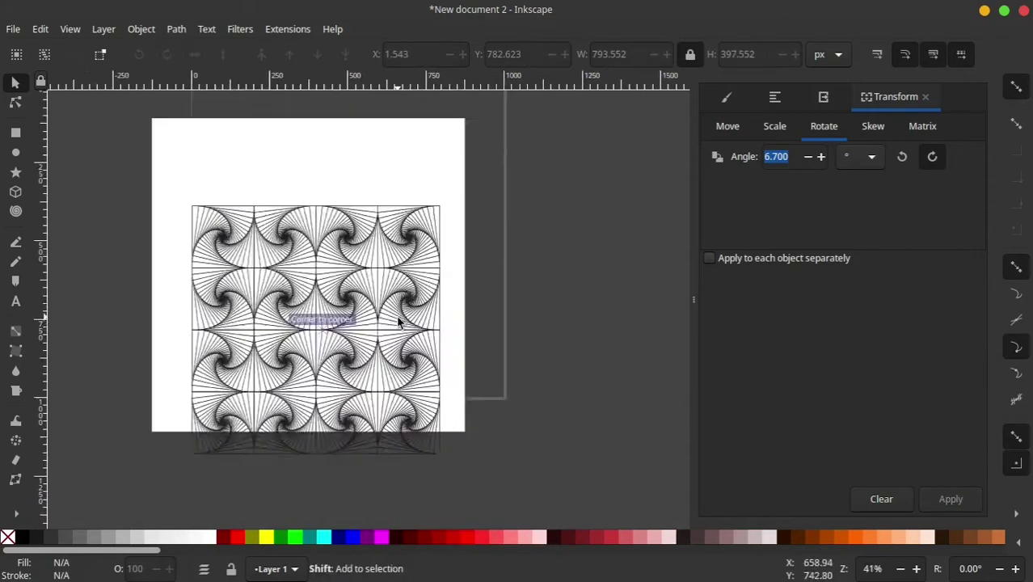
pyautogui.moveTo(402, 340); pyautogui.dragTo(396, 303)
# - Group the 4×4 spiral grid and duplicate the white page square
pyautogui.hotkey('ctrl', 'a')
pyautogui.hotkey('ctrl', 'g')
pyautogui.rightClick(254, 162)
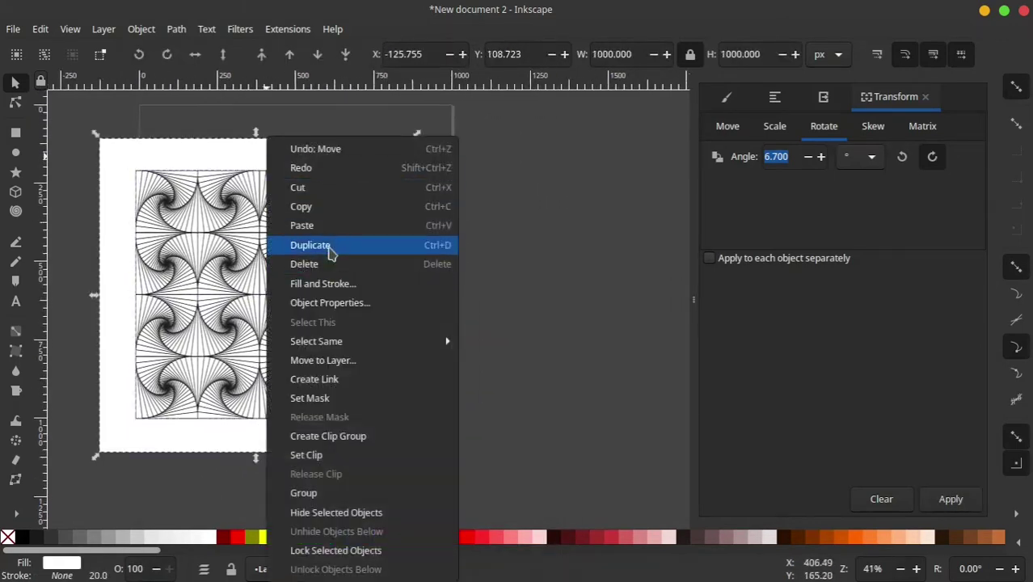
pyautogui.click(330, 246)
# - Move the duplicated white square to the right of the first page
pyautogui.moveTo(330, 246); pyautogui.dragTo(475, 219)
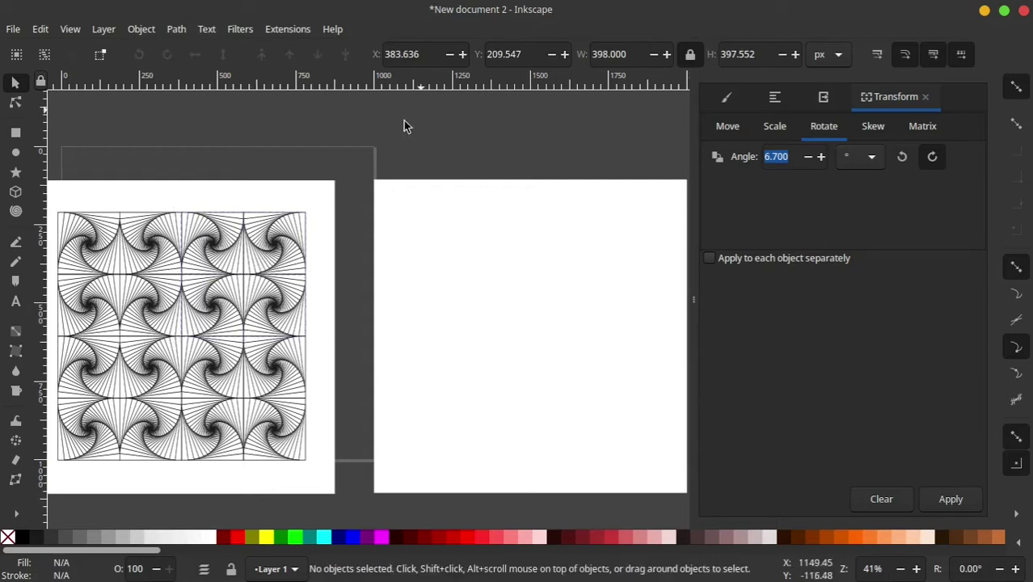
pyautogui.moveTo(276, 246); pyautogui.dragTo(429, 243)
pyautogui.press('Escape')
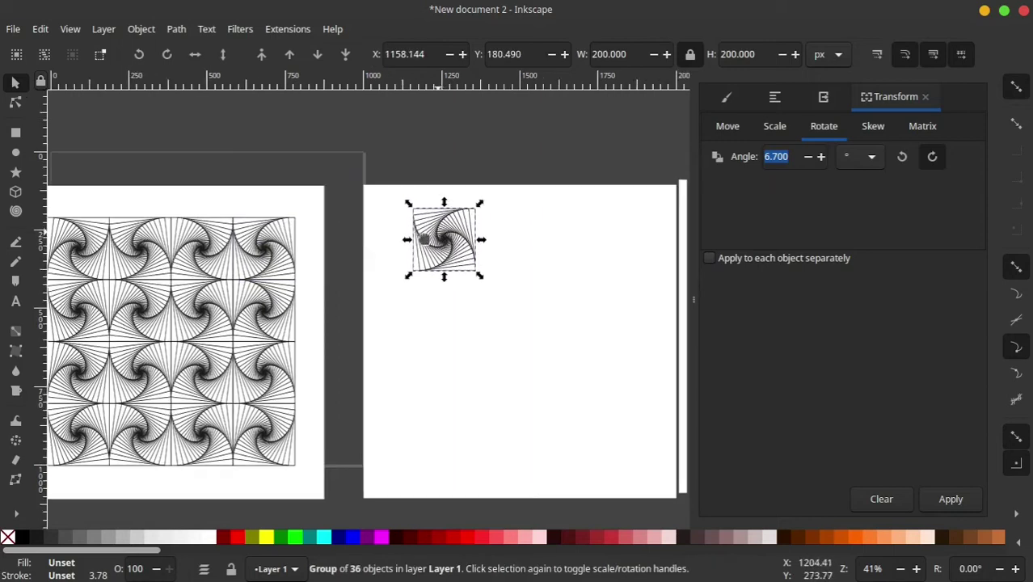
pyautogui.scroll(1, 359, 267)
pyautogui.scroll(1, 366, 279)
# - Place one spiral tile on the new page and duplicate it beside the original
pyautogui.moveTo(365, 279)
pyautogui.mouseDown()
pyautogui.moveTo(315, 276)
pyautogui.moveTo(423, 282)
pyautogui.mouseUp()
pyautogui.rightClick(331, 287)
pyautogui.click(413, 236)
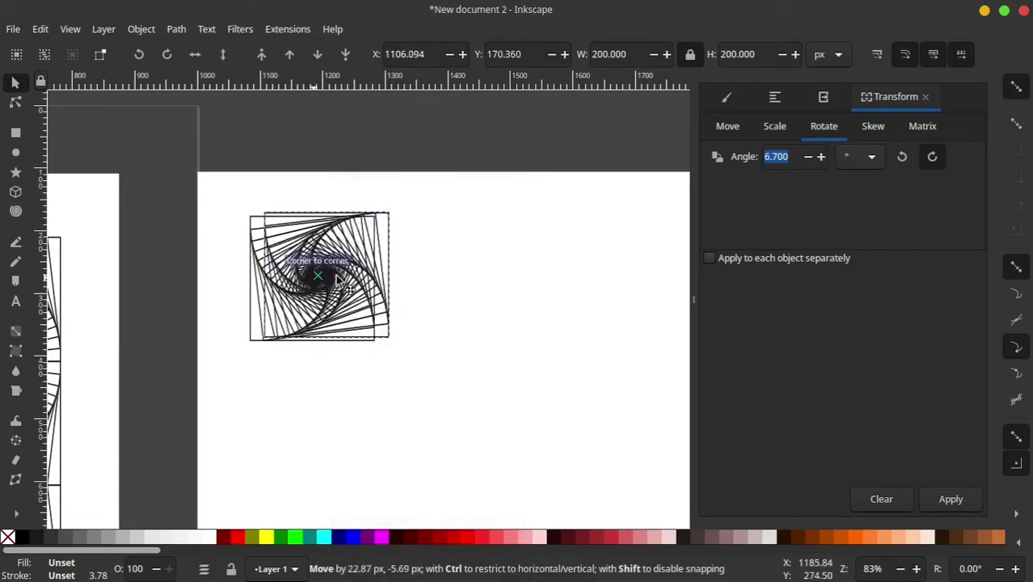
pyautogui.scroll(1, 386, 261)
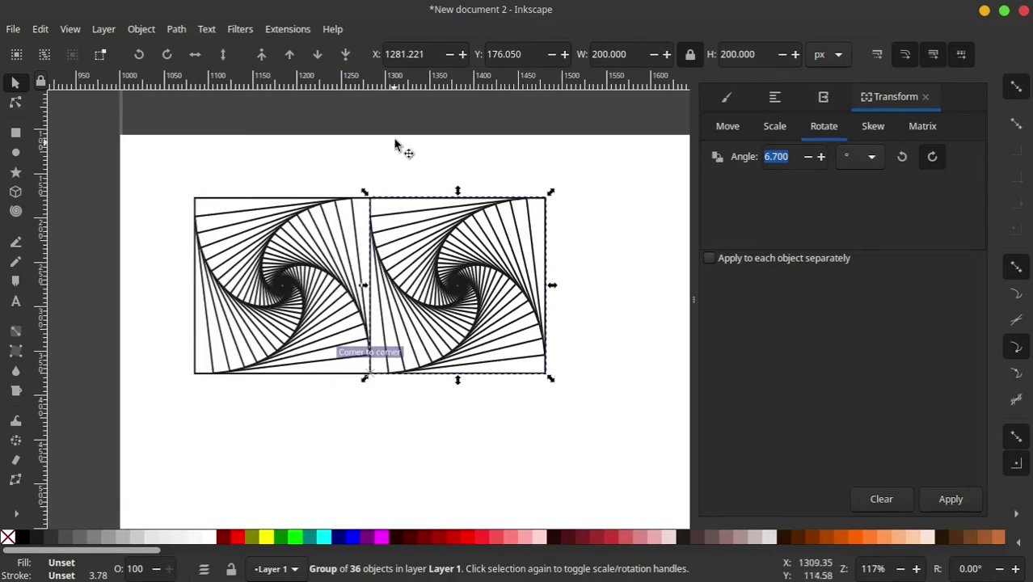
pyautogui.scroll(-1, 361, 269)
# - Move the copied tile pair below and duplicate the 2×2 block downward to extend the grid
pyautogui.scroll(-1, 440, 178)
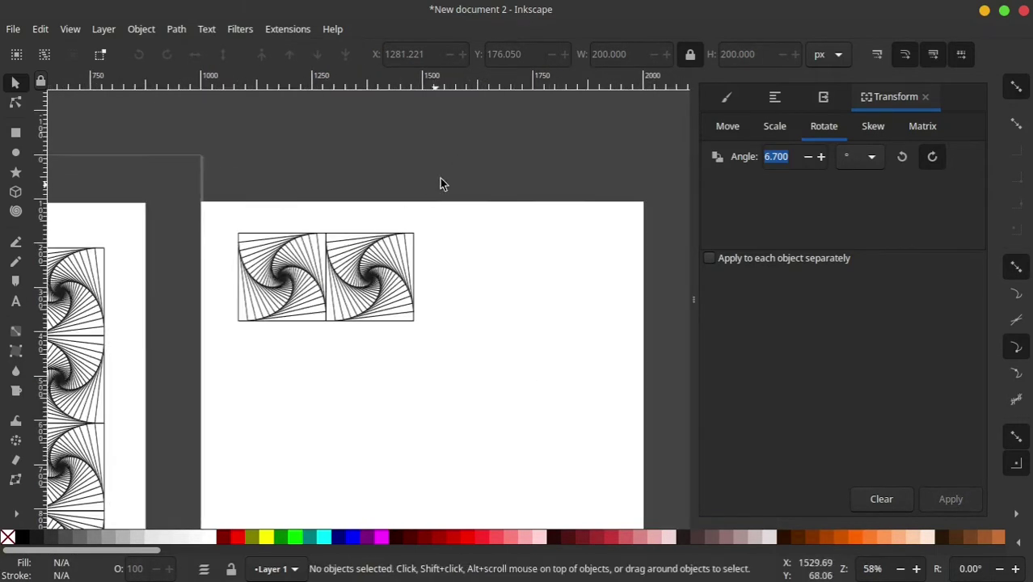
pyautogui.moveTo(270, 304)
pyautogui.mouseDown()
pyautogui.moveTo(339, 373)
pyautogui.moveTo(269, 391)
pyautogui.mouseUp()
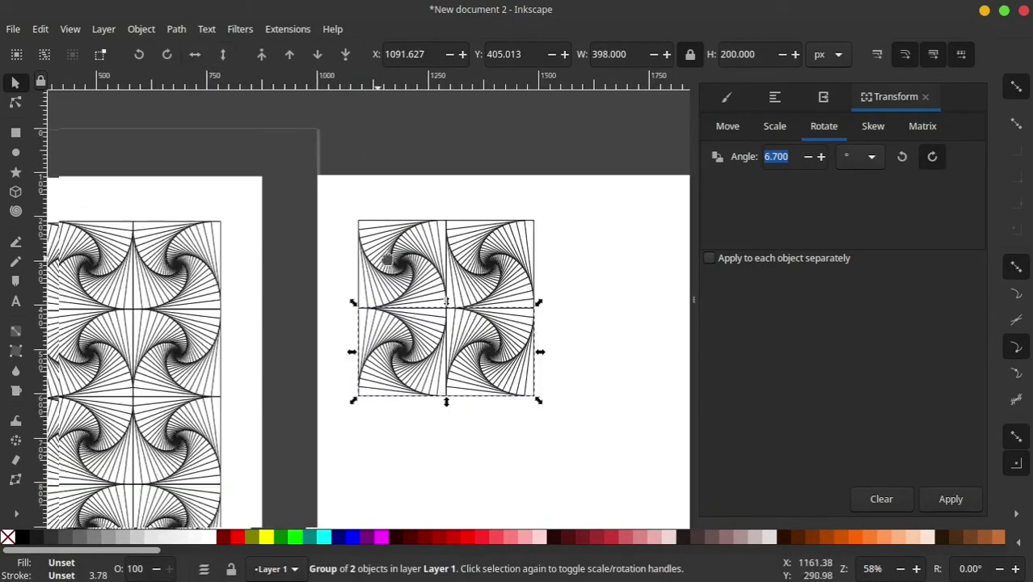
pyautogui.click(387, 161)
pyautogui.click(411, 313)
pyautogui.moveTo(146, 186); pyautogui.dragTo(372, 372)
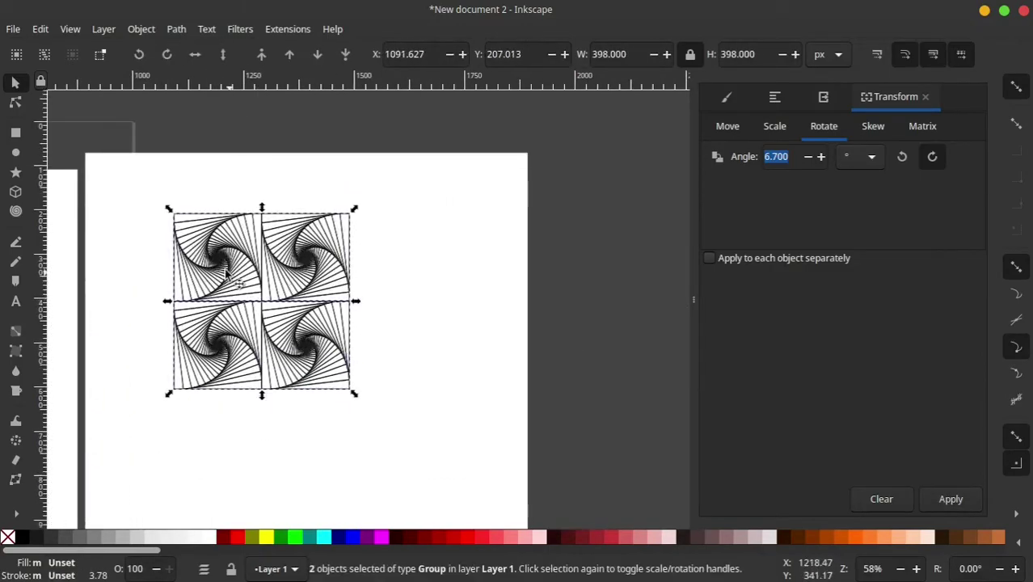
pyautogui.hotkey('ctrl', 'd')
pyautogui.moveTo(243, 267); pyautogui.dragTo(420, 267)
pyautogui.hotkey('ctrl', 'd')
pyautogui.moveTo(236, 230); pyautogui.dragTo(234, 414)
# - Snap the loose tile row corner to corner with the rest of the grid
pyautogui.scroll(3, 197, 351)
pyautogui.scroll(-3, 254, 335)
pyautogui.click(254, 335)
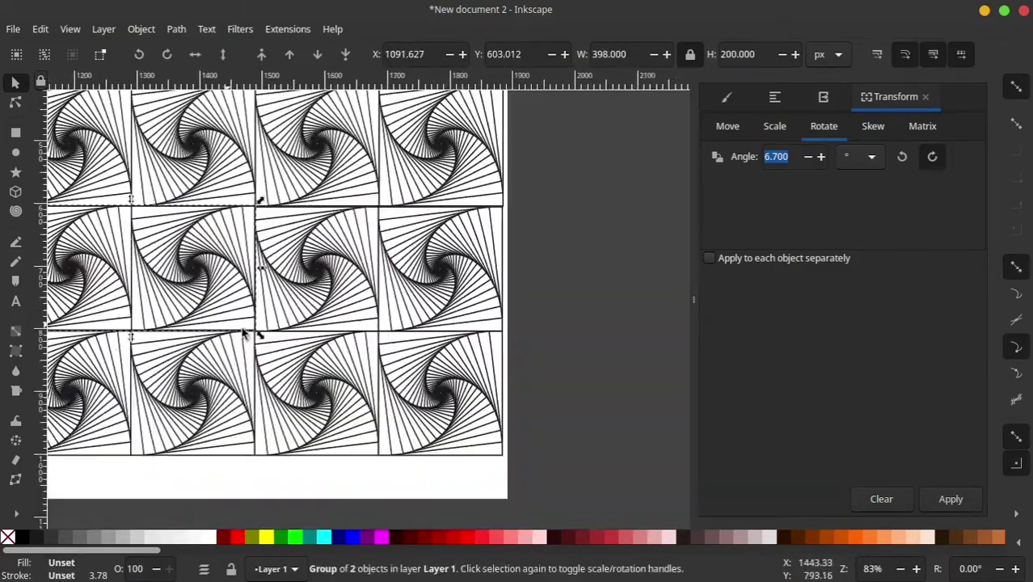
pyautogui.scroll(3, 358, 295)
pyautogui.moveTo(358, 295)
pyautogui.mouseDown()
pyautogui.moveTo(482, 324)
pyautogui.moveTo(345, 301)
pyautogui.mouseUp()
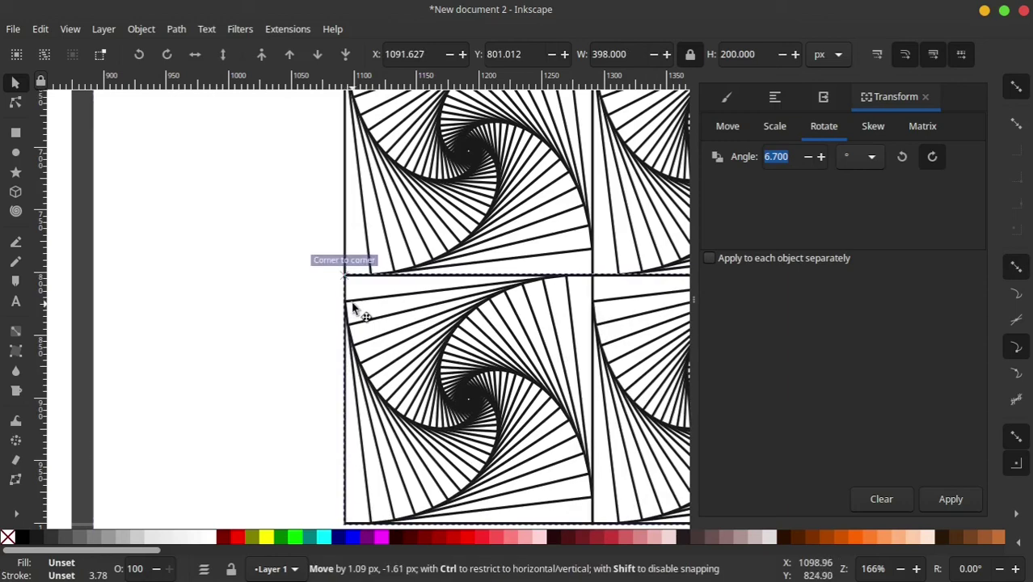
# - Select all tiles of the second grid and shift them onto the second page
pyautogui.click(299, 350)
pyautogui.scroll(-2, 299, 356)
pyautogui.scroll(-2, 298, 355)
pyautogui.scroll(-3, 295, 347)
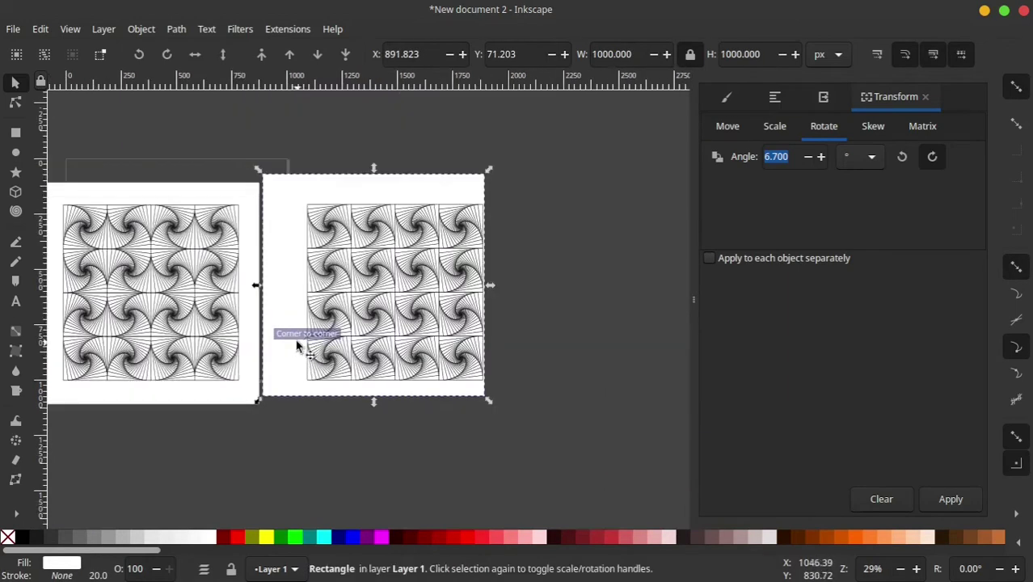
pyautogui.scroll(1, 566, 226)
pyautogui.click(629, 158)
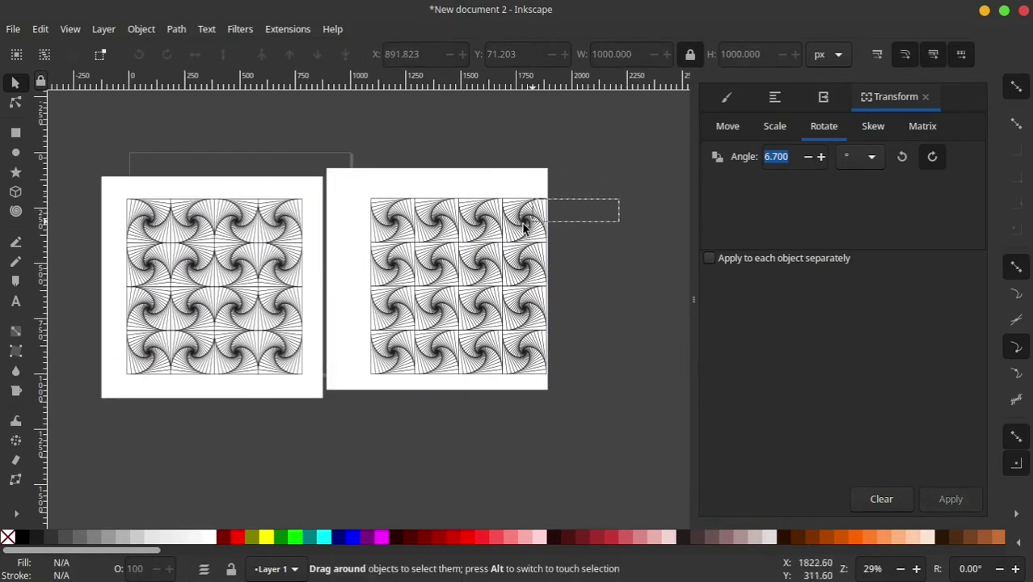
pyautogui.moveTo(346, 358); pyautogui.dragTo(349, 386)
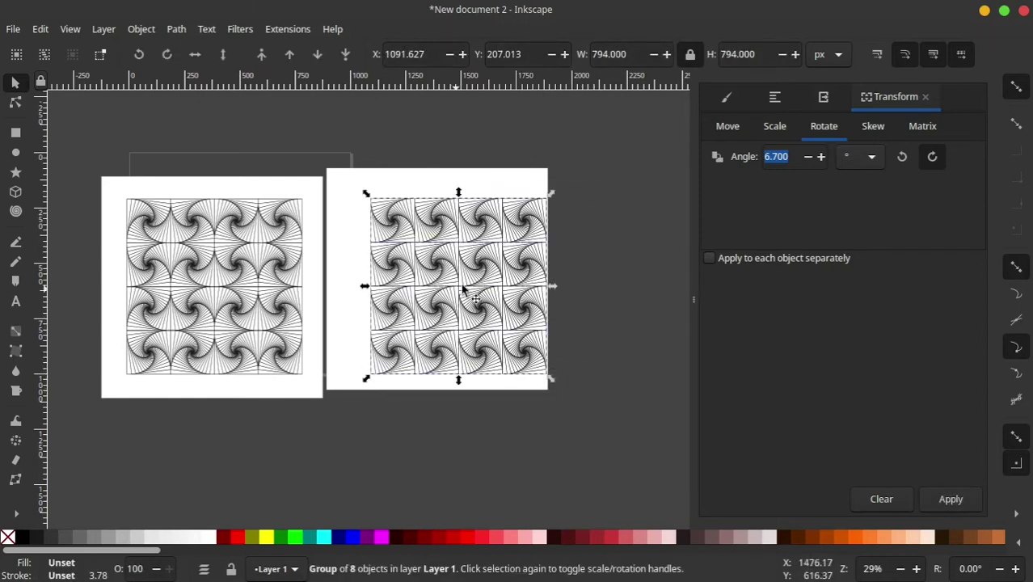
pyautogui.moveTo(462, 289); pyautogui.dragTo(459, 282)
# - Centre the right spiral grid horizontally and vertically on its white page with Align and Distribute
pyautogui.keyDown('shift'); pyautogui.click(526, 184); pyautogui.keyUp('shift')
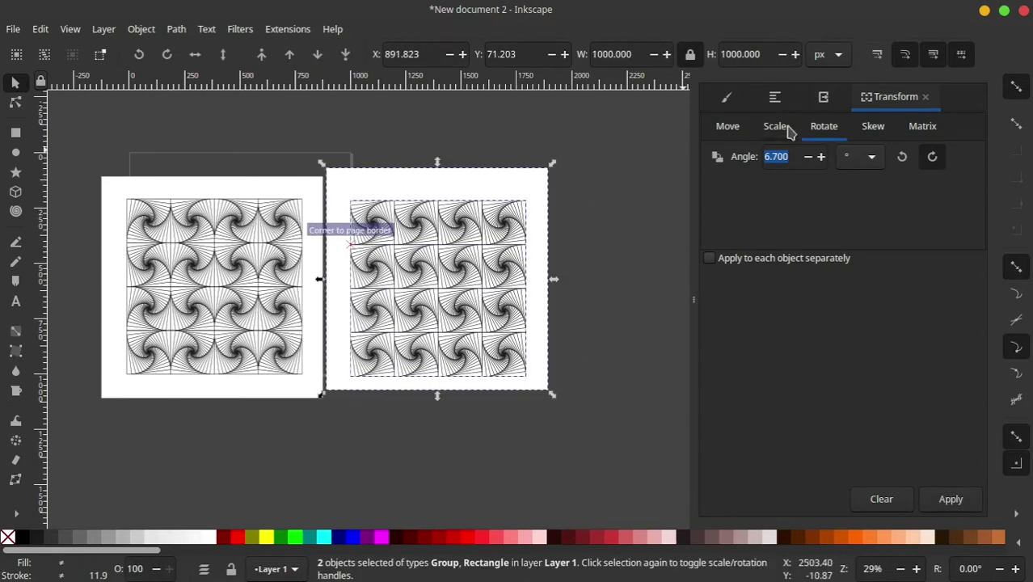
pyautogui.click(774, 97)
pyautogui.click(869, 166)
pyautogui.click(869, 192)
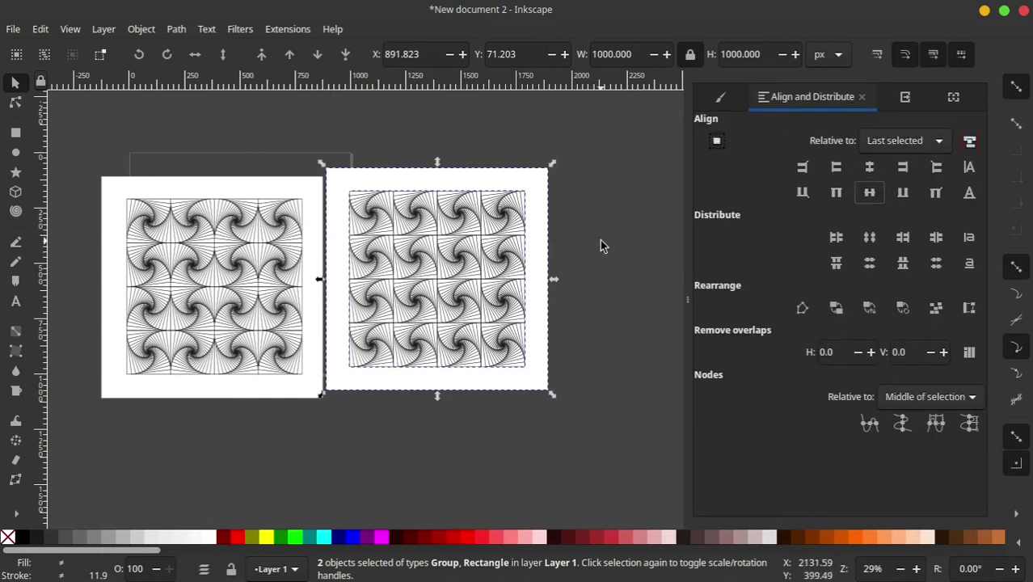
# - Centre the left spiral grid horizontally and vertically on its own white page
pyautogui.click(611, 235)
pyautogui.click(291, 315)
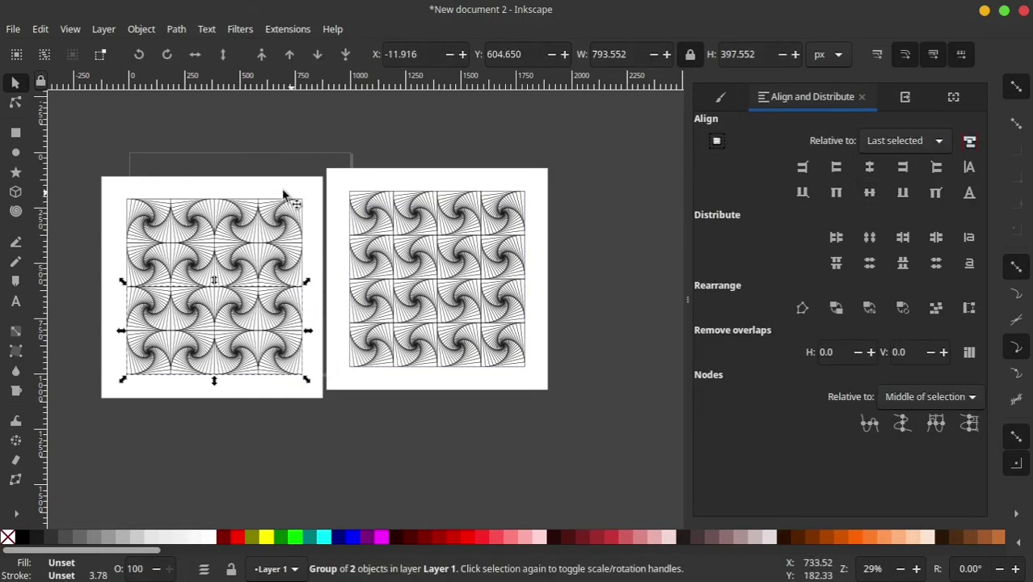
pyautogui.moveTo(316, 417); pyautogui.dragTo(317, 417)
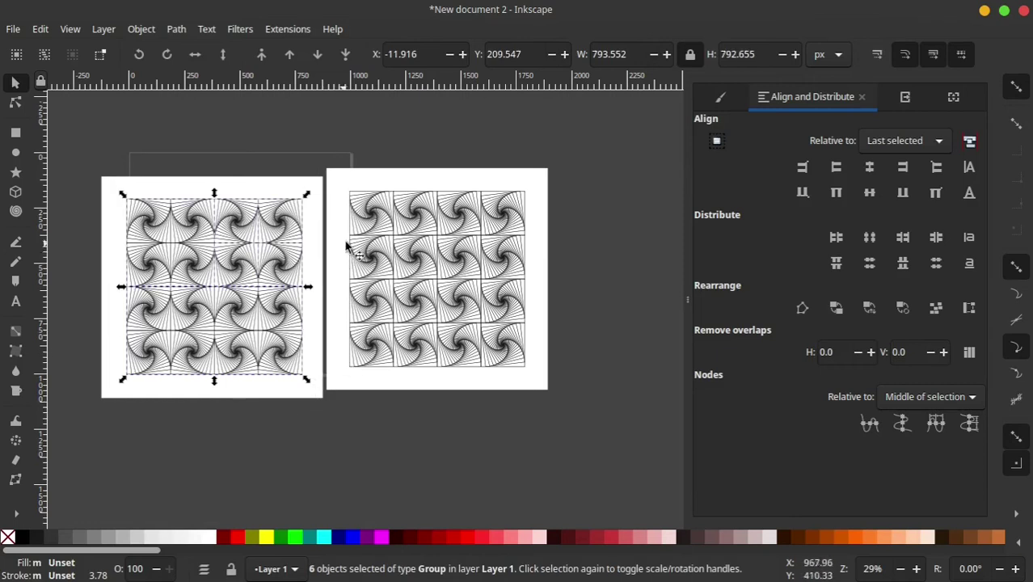
pyautogui.keyDown('shift'); pyautogui.click(315, 195); pyautogui.keyUp('shift')
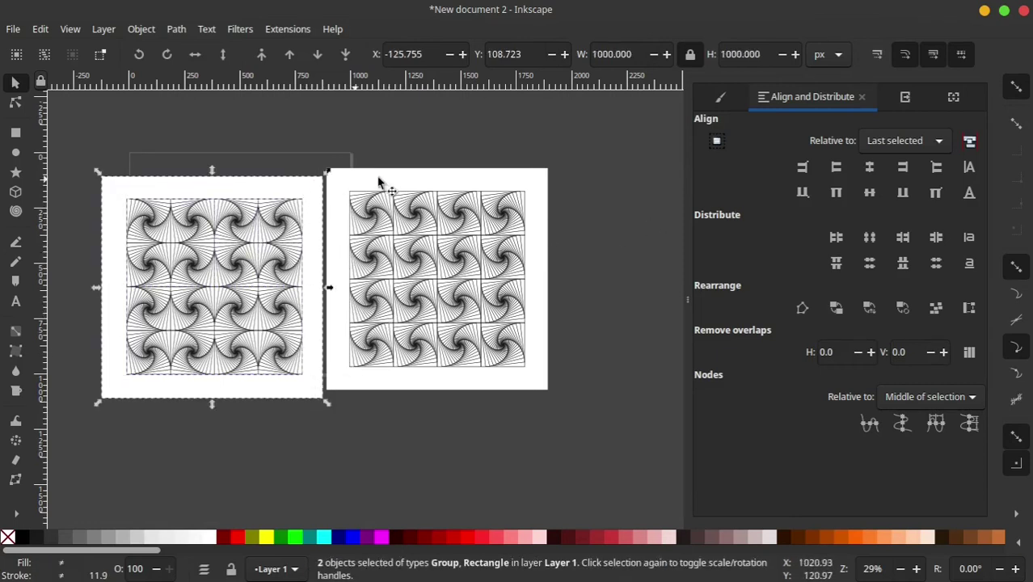
pyautogui.click(869, 191)
pyautogui.click(869, 167)
pyautogui.click(607, 168)
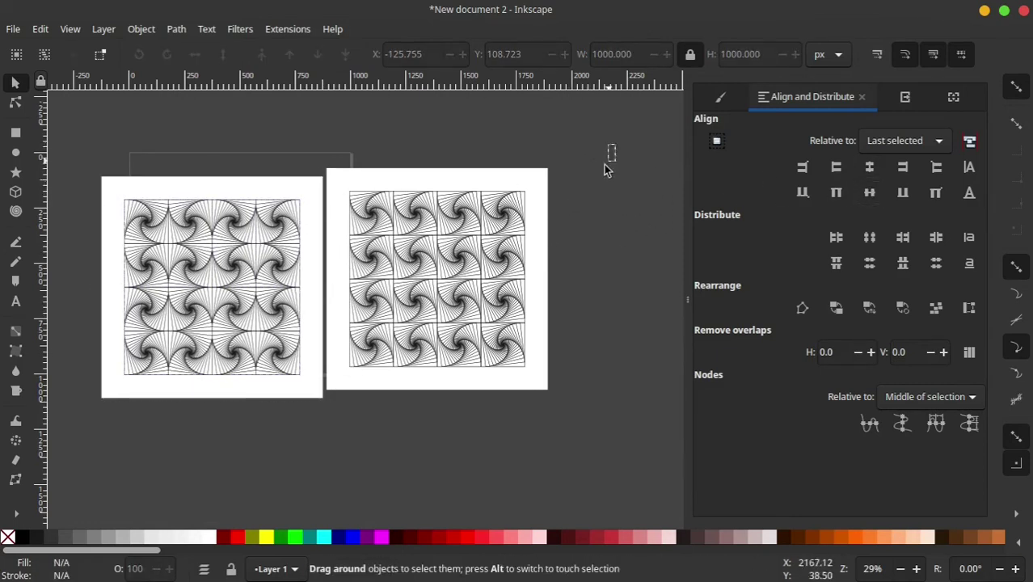
# - Move the right page further out and group the left page with its tiles, leaving a gap
pyautogui.moveTo(315, 428); pyautogui.dragTo(314, 427)
pyautogui.moveTo(389, 284); pyautogui.dragTo(472, 301)
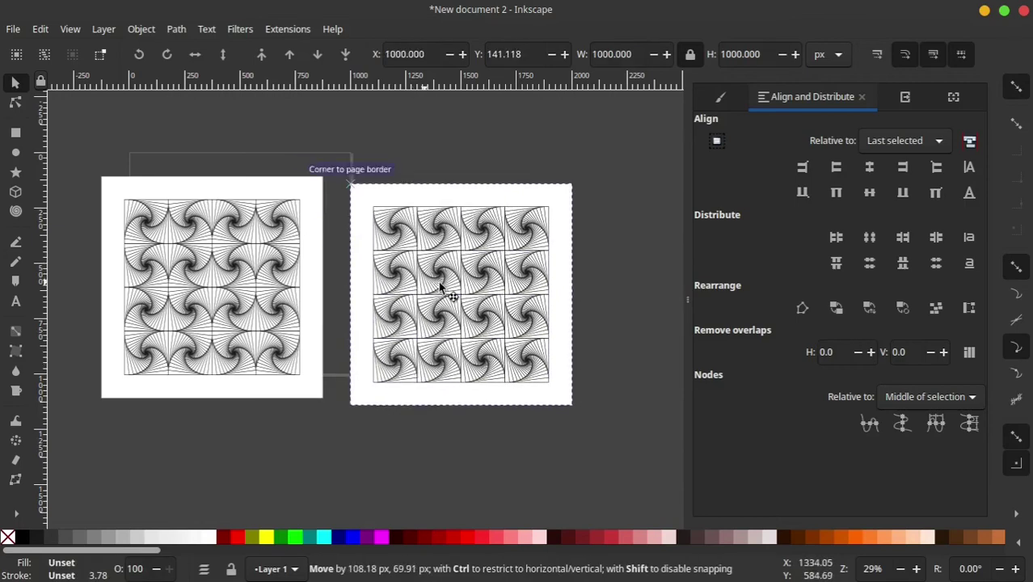
pyautogui.moveTo(156, 376); pyautogui.dragTo(145, 397)
pyautogui.hotkey('ctrl', 'g')
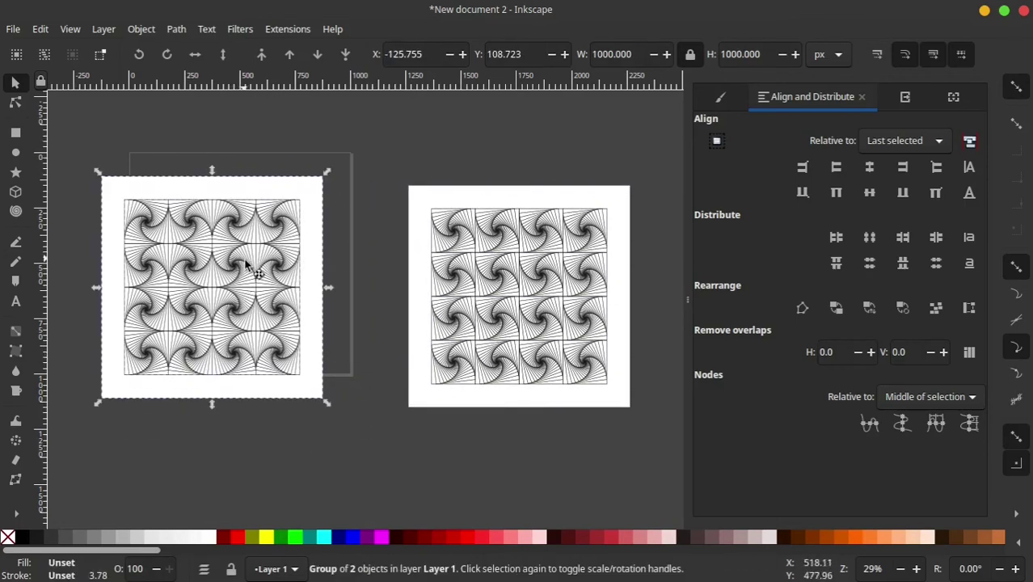
pyautogui.moveTo(260, 253); pyautogui.dragTo(291, 275)
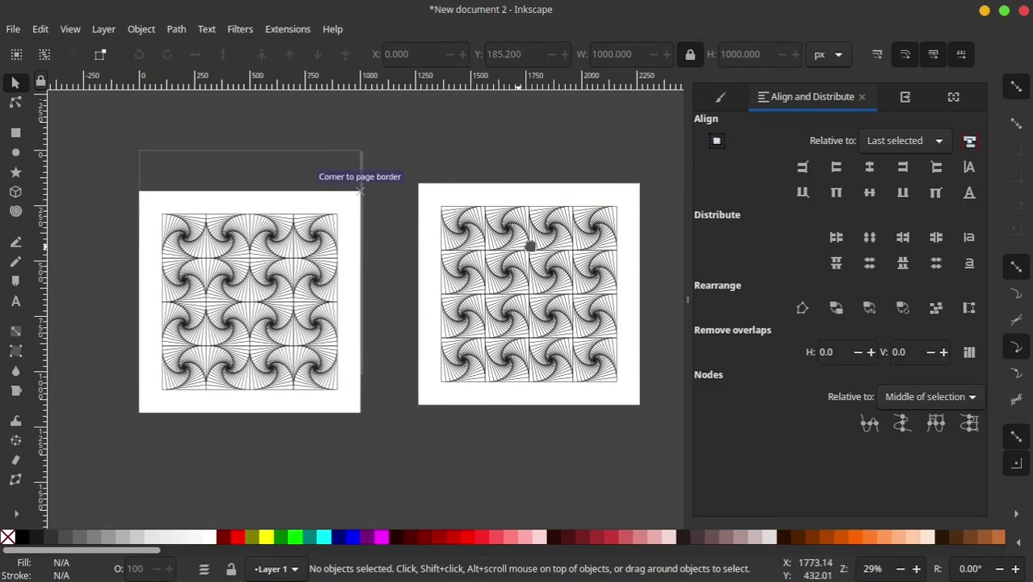